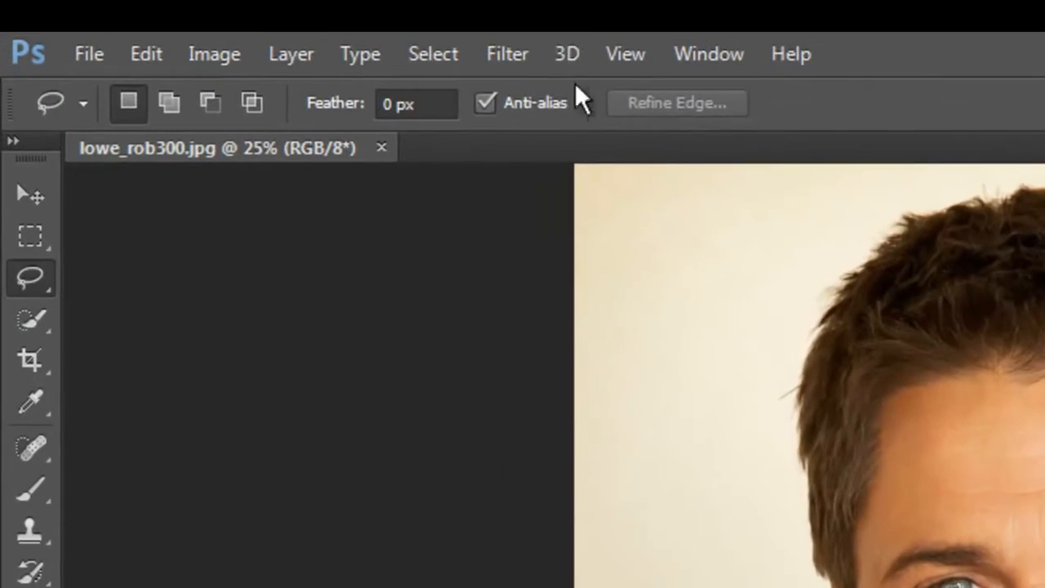
Open the Liquify filter on the portrait and enable Advanced Mode.
{"action": "left_click", "coordinate": [211, 20]}
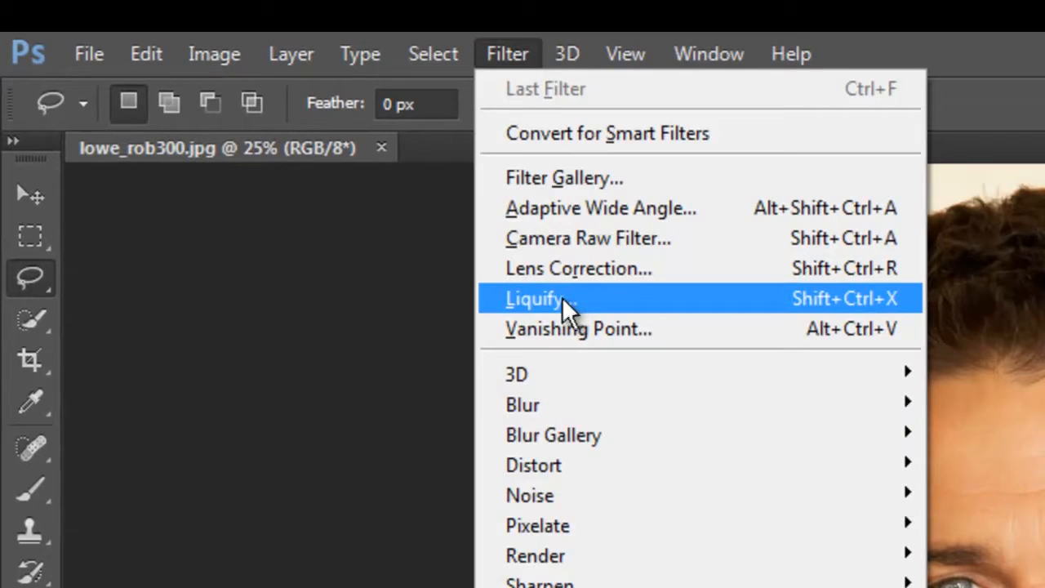
{"action": "left_click", "coordinate": [305, 285]}
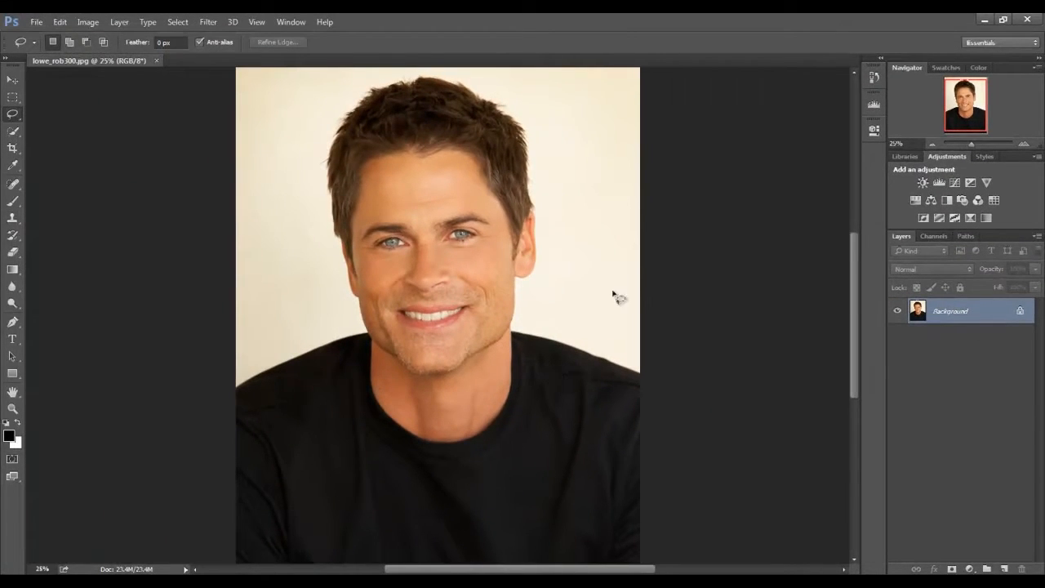
{"action": "left_click", "coordinate": [209, 23]}
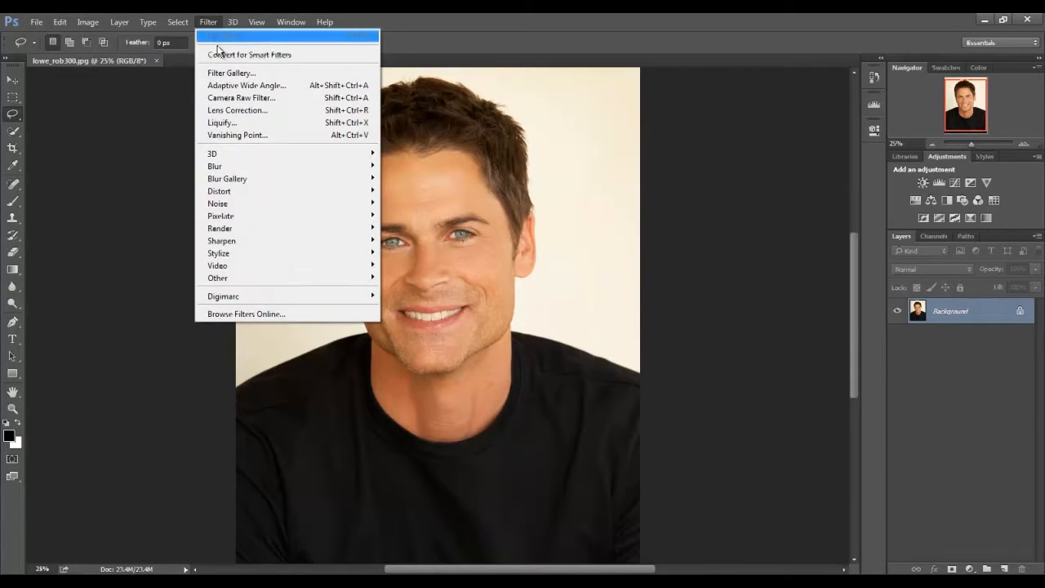
{"action": "left_click", "coordinate": [230, 128]}
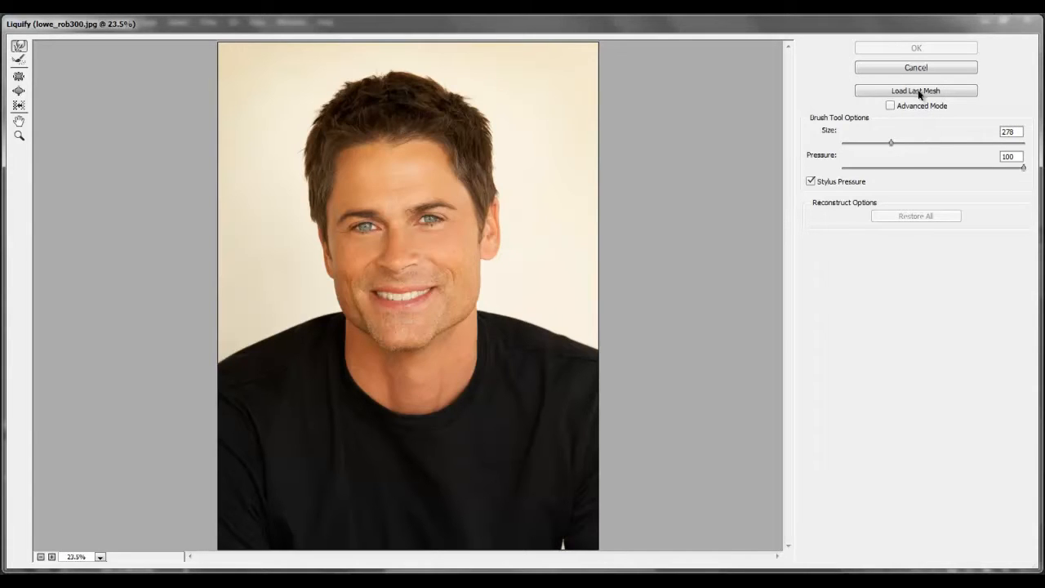
{"action": "left_click", "coordinate": [891, 107]}
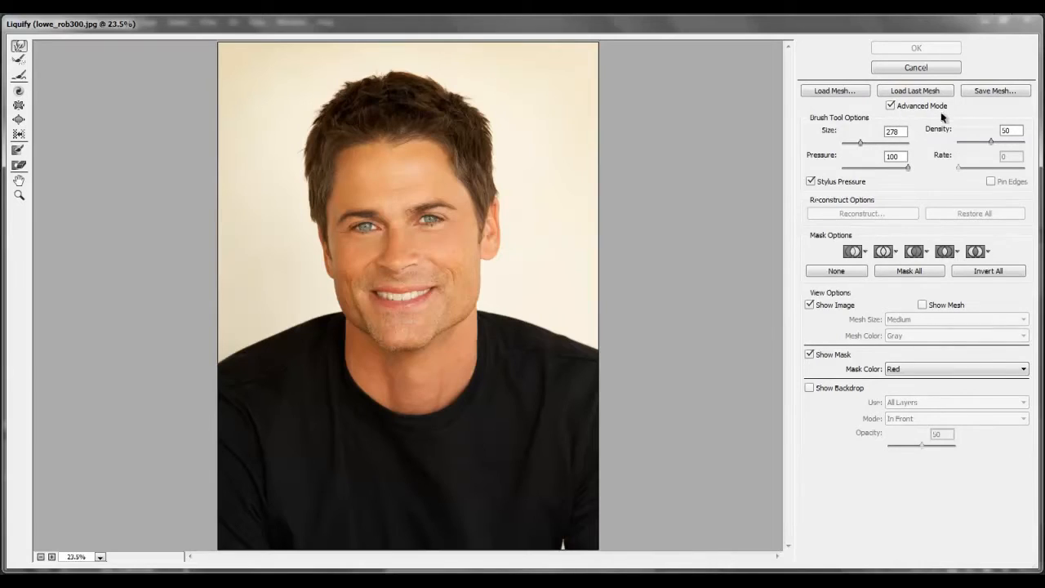
Show the mesh over the portrait and forward-warp the left-hand eye outward and its eyebrow's inner end upward.
{"action": "left_click", "coordinate": [850, 268]}
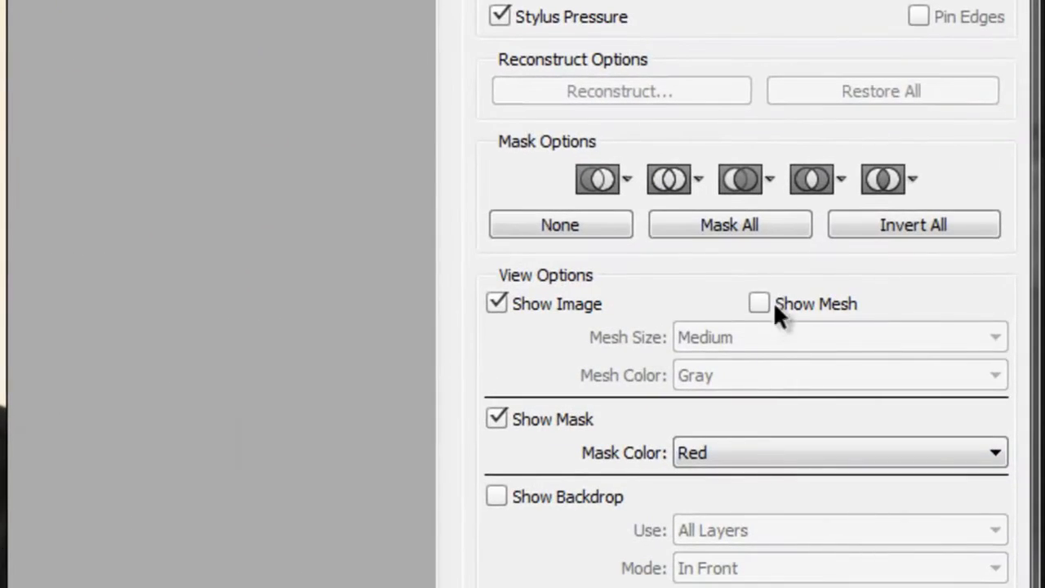
{"action": "left_click", "coordinate": [774, 303]}
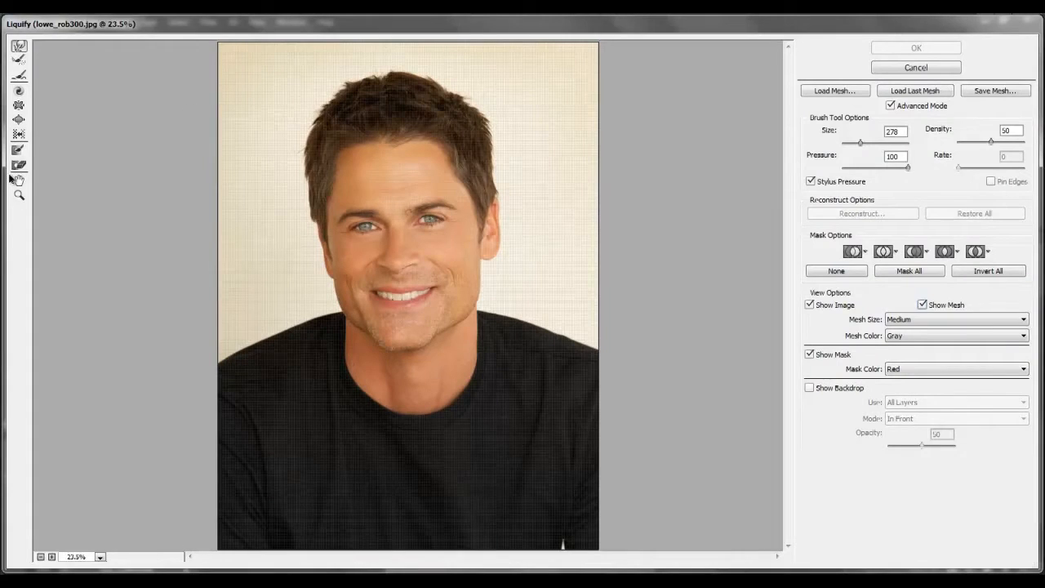
{"action": "left_click", "coordinate": [19, 195]}
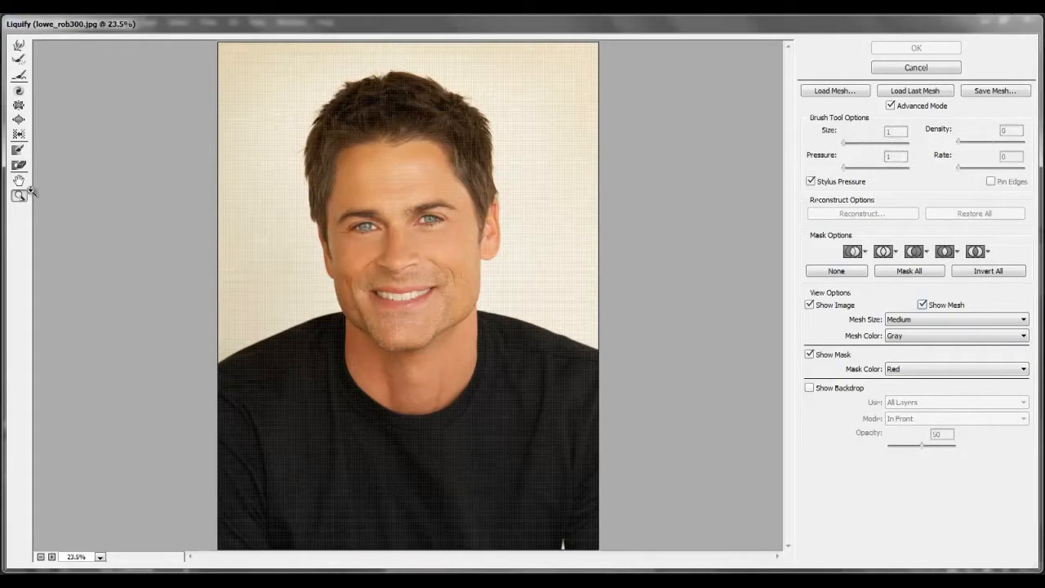
{"action": "left_click", "coordinate": [417, 285]}
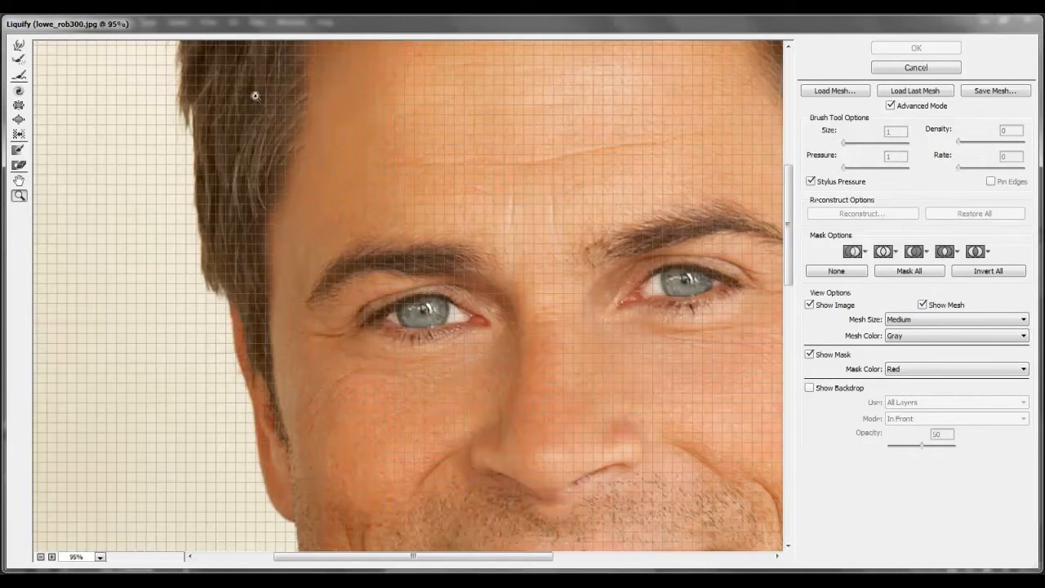
{"action": "left_click", "coordinate": [18, 48]}
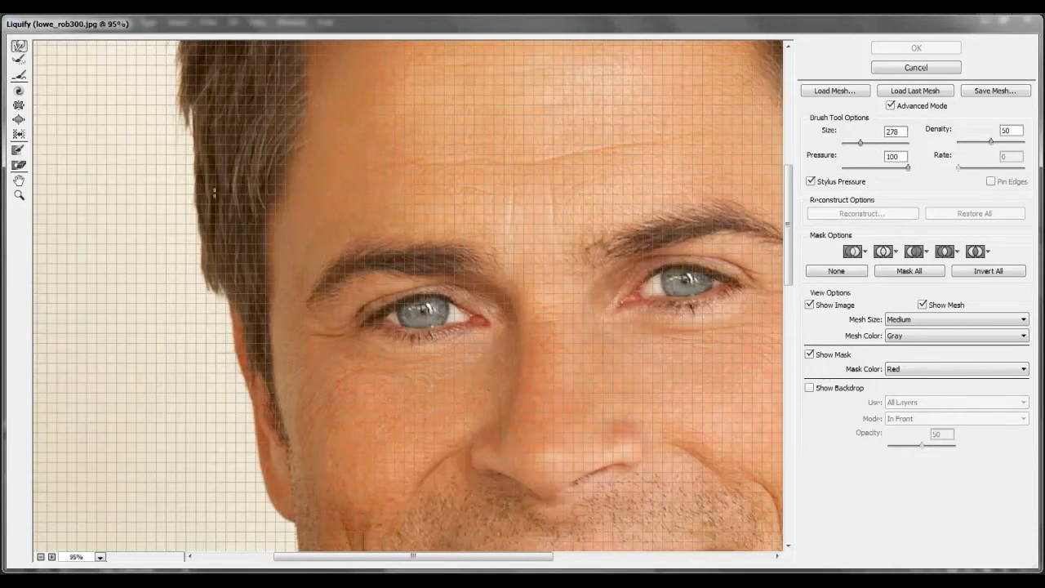
{"action": "left_click_drag", "start_coordinate": [426, 306], "coordinate": [400, 301]}
{"action": "mouse_move", "coordinate": [488, 244]}
{"action": "left_mouse_down"}
{"action": "mouse_move", "coordinate": [484, 182]}
{"action": "mouse_move", "coordinate": [501, 173]}
{"action": "mouse_move", "coordinate": [504, 191]}
{"action": "mouse_move", "coordinate": [450, 189]}
{"action": "mouse_move", "coordinate": [502, 178]}
{"action": "mouse_move", "coordinate": [558, 192]}
{"action": "mouse_move", "coordinate": [525, 131]}
{"action": "mouse_move", "coordinate": [538, 173]}
{"action": "left_mouse_up"}
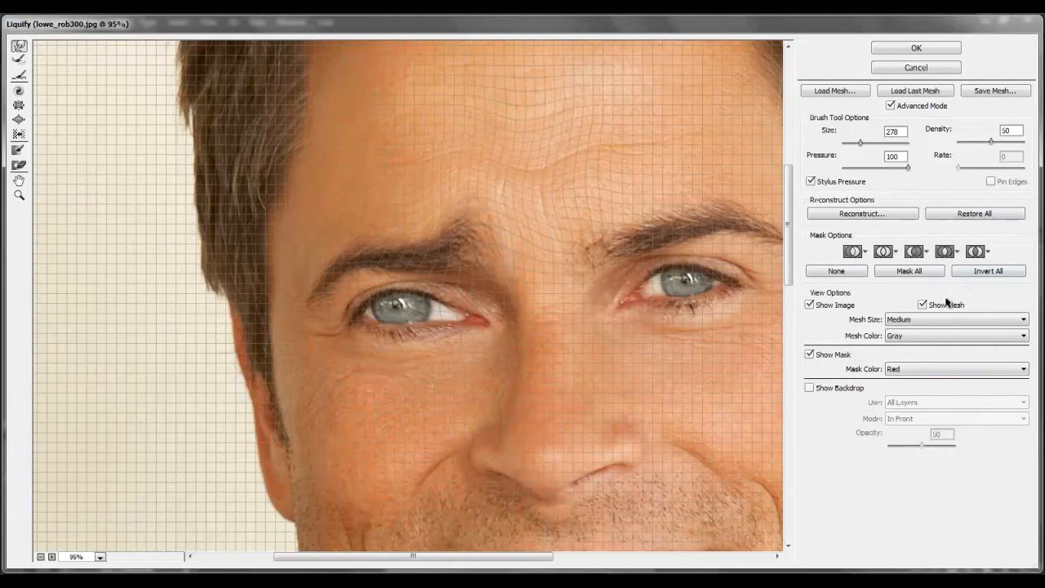
Hide the mesh and restore the whole image, discarding the eye and eyebrow warps.
{"action": "left_click", "coordinate": [921, 304]}
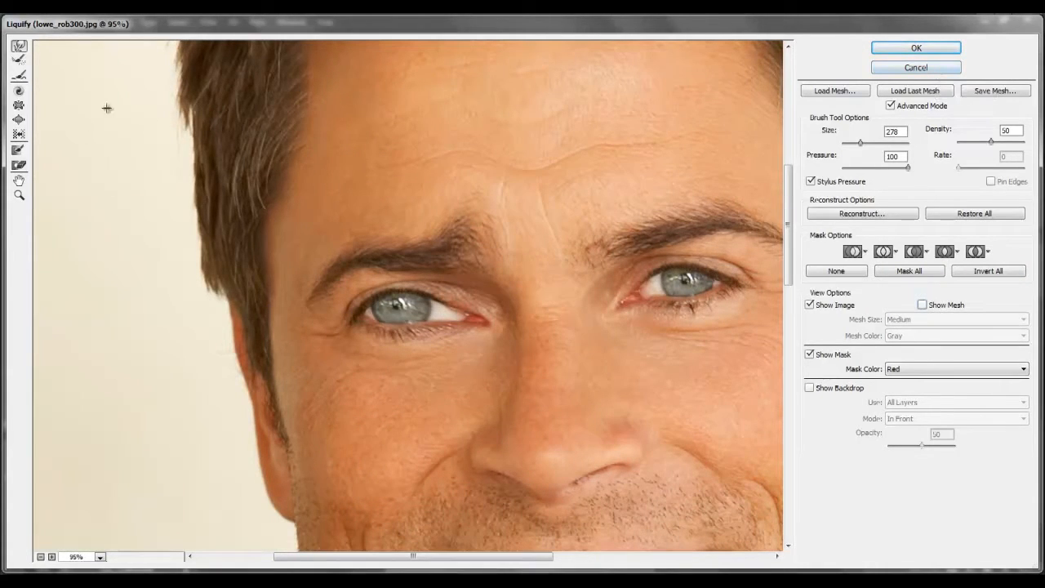
{"action": "left_click", "coordinate": [19, 195]}
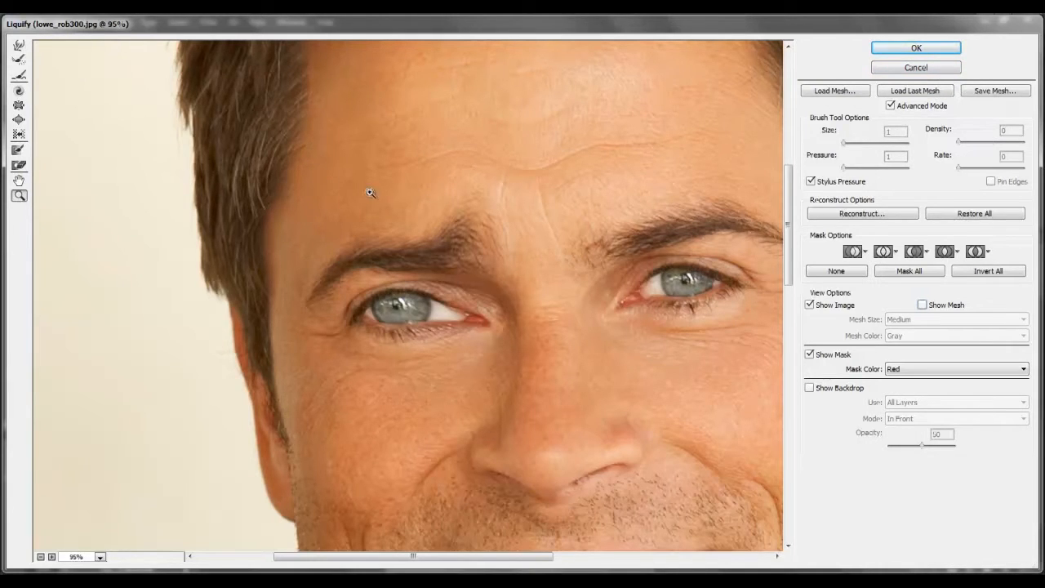
{"action": "right_click", "coordinate": [490, 258]}
{"action": "left_click", "coordinate": [508, 266]}
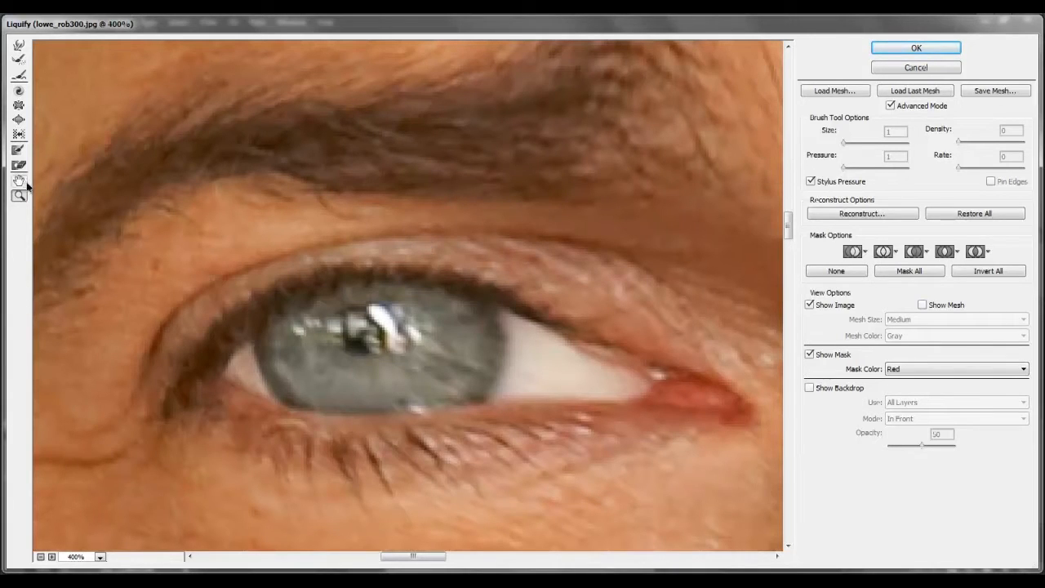
{"action": "left_click", "coordinate": [968, 217]}
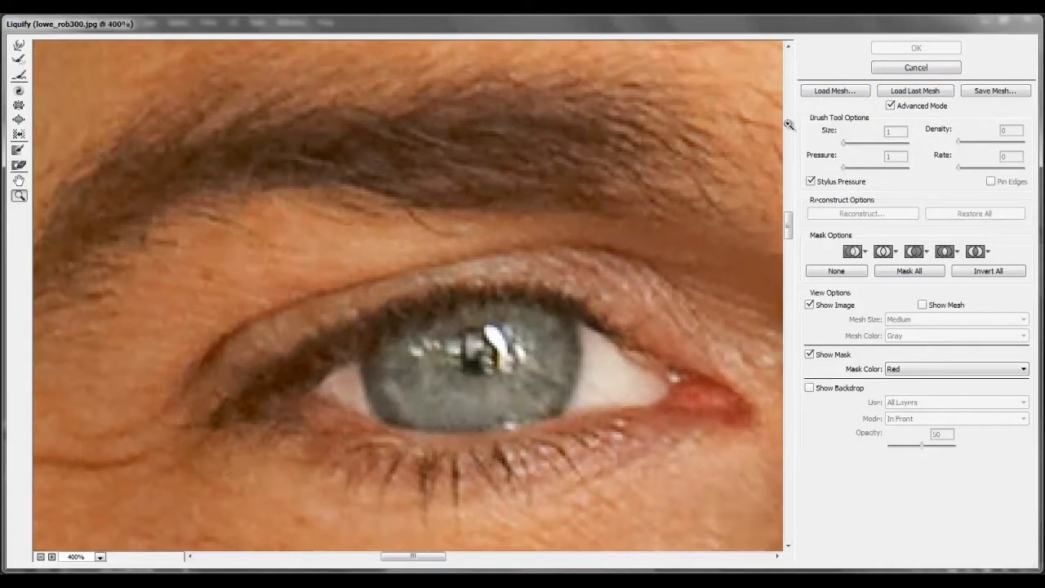
Narrow both eyes into a squint with the Forward Warp tool by pushing the eyelids together.
{"action": "left_click", "coordinate": [19, 198]}
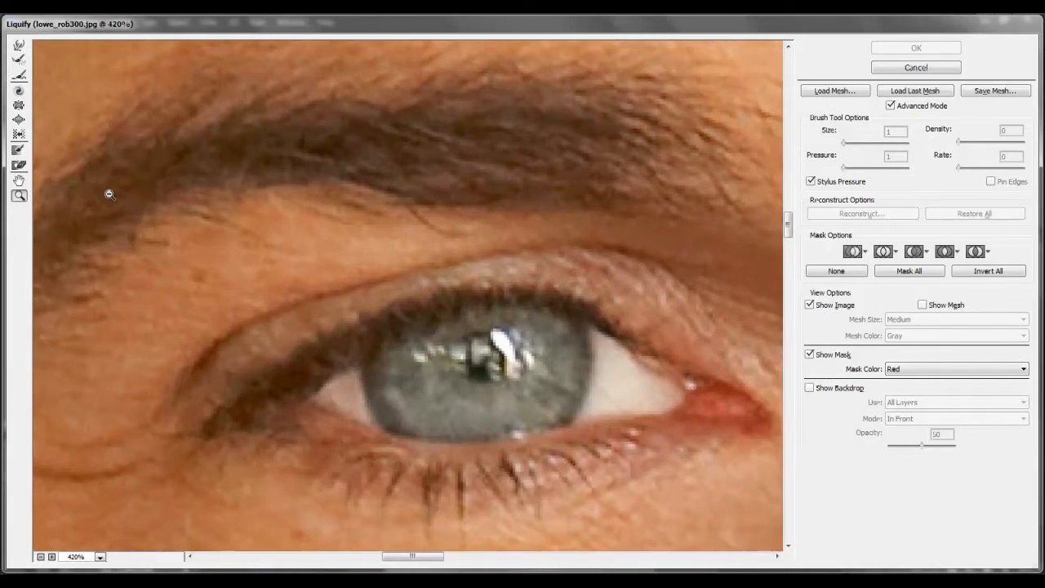
{"action": "key", "text": "ctrl+0"}
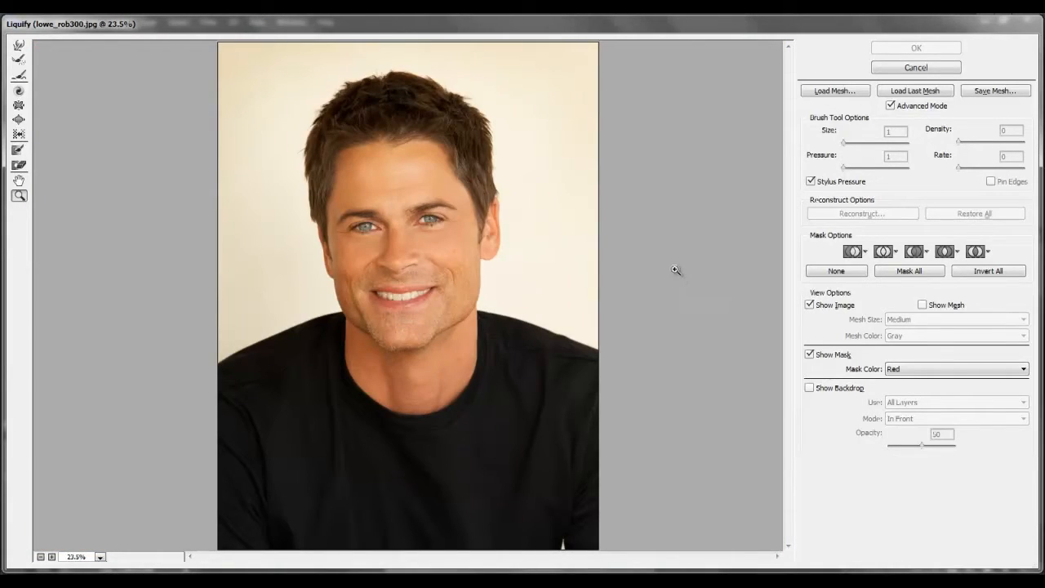
{"action": "left_click", "coordinate": [18, 47]}
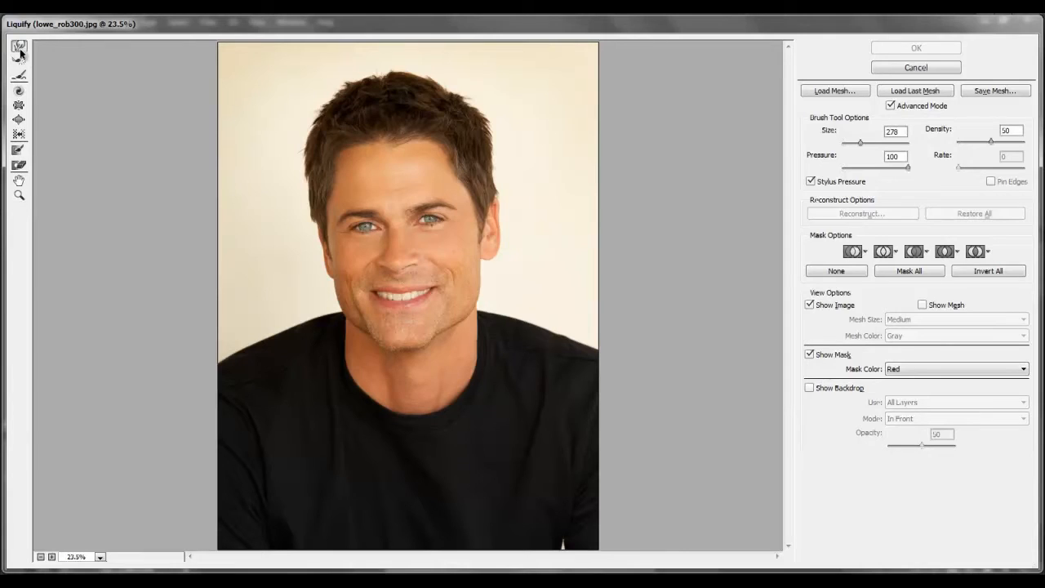
{"action": "left_click", "coordinate": [19, 105]}
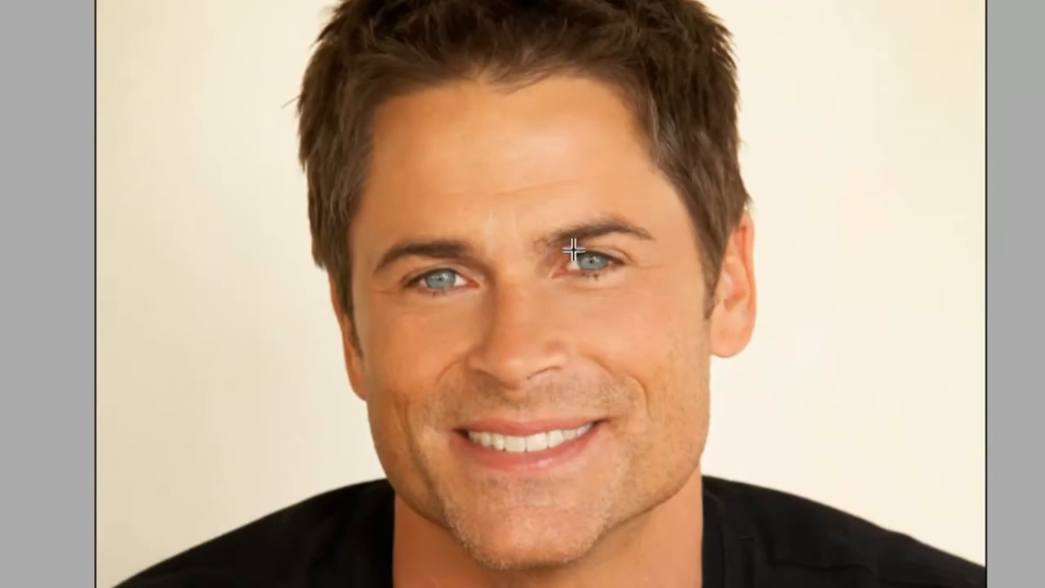
{"action": "mouse_move", "coordinate": [570, 272]}
{"action": "left_mouse_down"}
{"action": "mouse_move", "coordinate": [622, 264]}
{"action": "mouse_move", "coordinate": [575, 265]}
{"action": "left_mouse_up"}
{"action": "left_click_drag", "start_coordinate": [449, 289], "coordinate": [417, 282]}
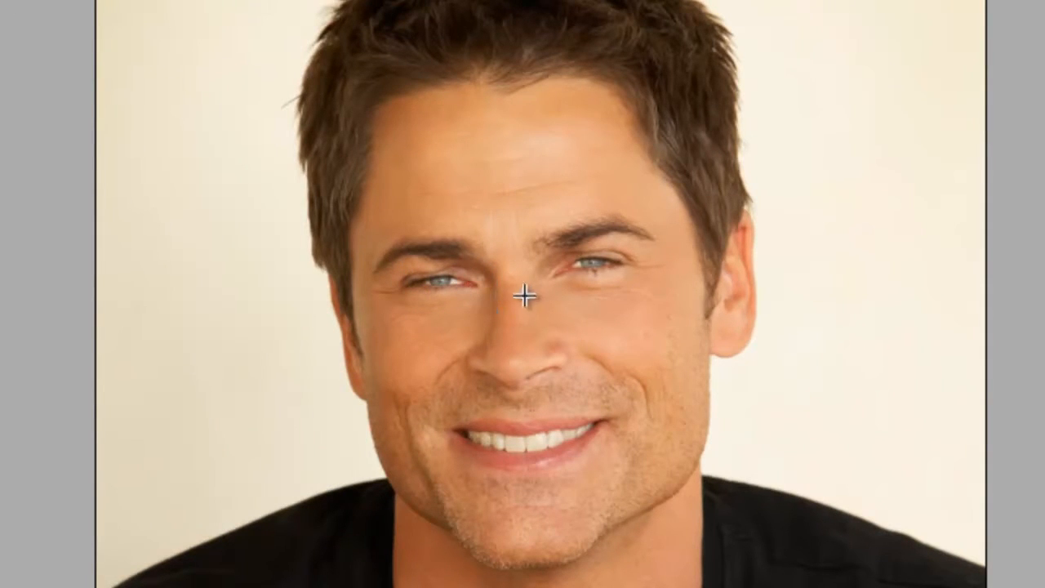
{"action": "left_click", "coordinate": [661, 278]}
{"action": "left_click", "coordinate": [622, 282]}
{"action": "left_click", "coordinate": [671, 292]}
Warp both corners of the mouth outward and slightly upward to widen the smile.
{"action": "left_click", "coordinate": [674, 396]}
{"action": "left_click", "coordinate": [676, 415]}
{"action": "left_click", "coordinate": [594, 421]}
{"action": "left_click", "coordinate": [602, 413]}
{"action": "left_click", "coordinate": [625, 406]}
{"action": "left_click", "coordinate": [459, 428]}
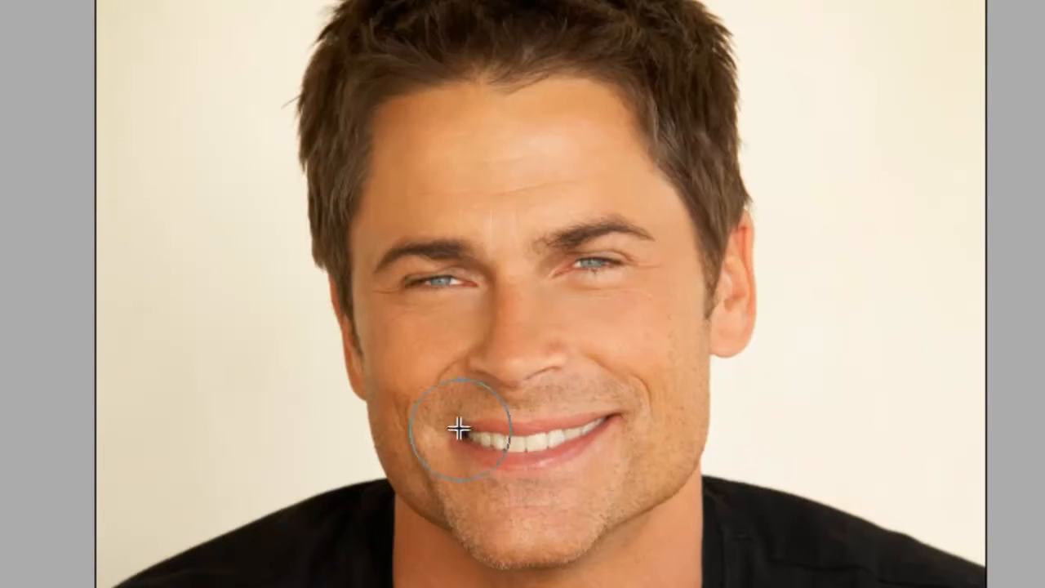
{"action": "left_click", "coordinate": [444, 427]}
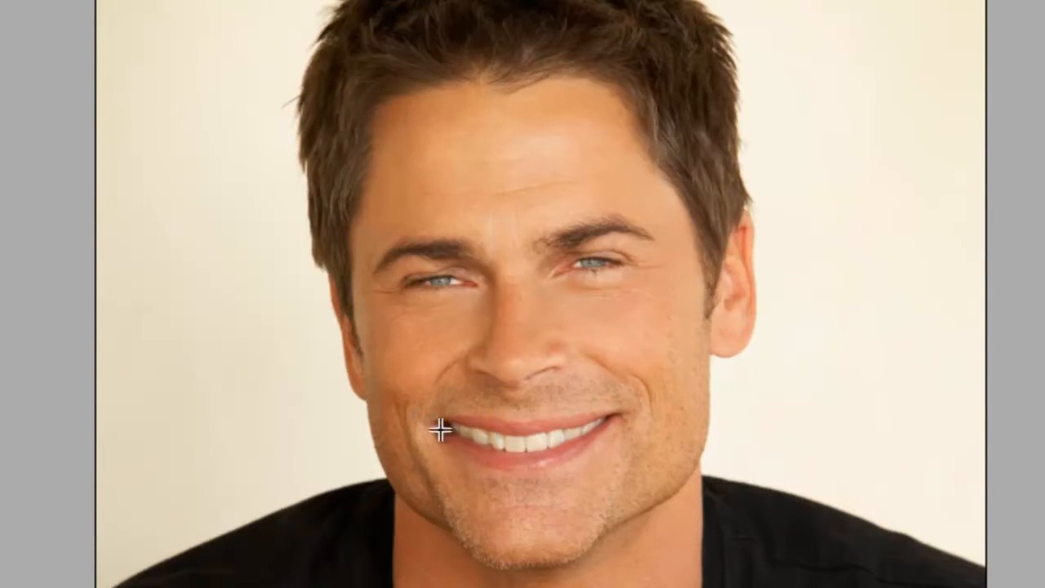
{"action": "left_click", "coordinate": [514, 482]}
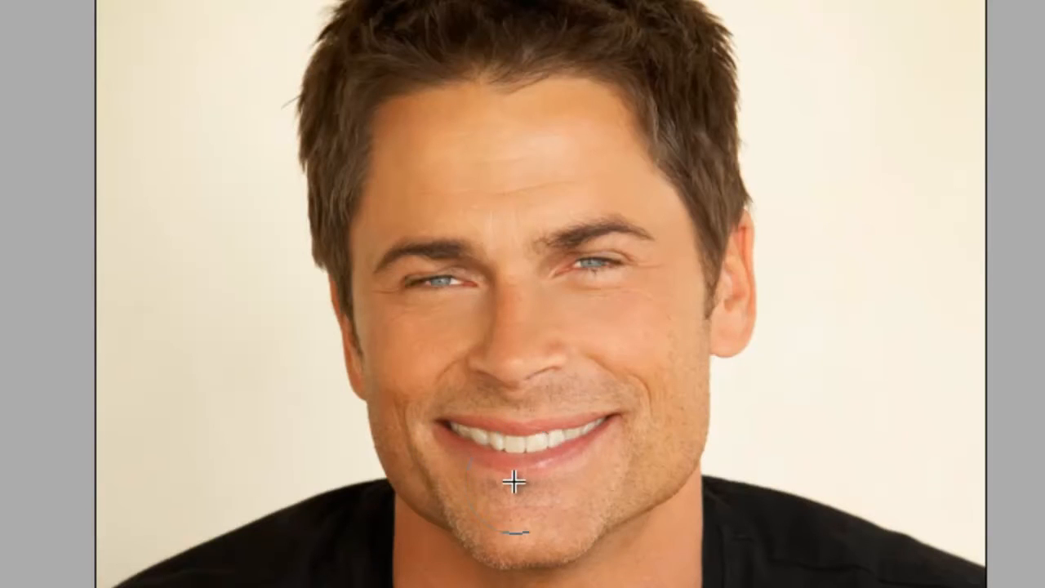
Pull the right-hand corner of the mouth further outward and up to exaggerate the grin.
{"action": "left_click", "coordinate": [590, 416]}
{"action": "left_click", "coordinate": [597, 413]}
{"action": "left_click", "coordinate": [618, 403]}
{"action": "left_click", "coordinate": [628, 378]}
{"action": "left_click", "coordinate": [588, 369]}
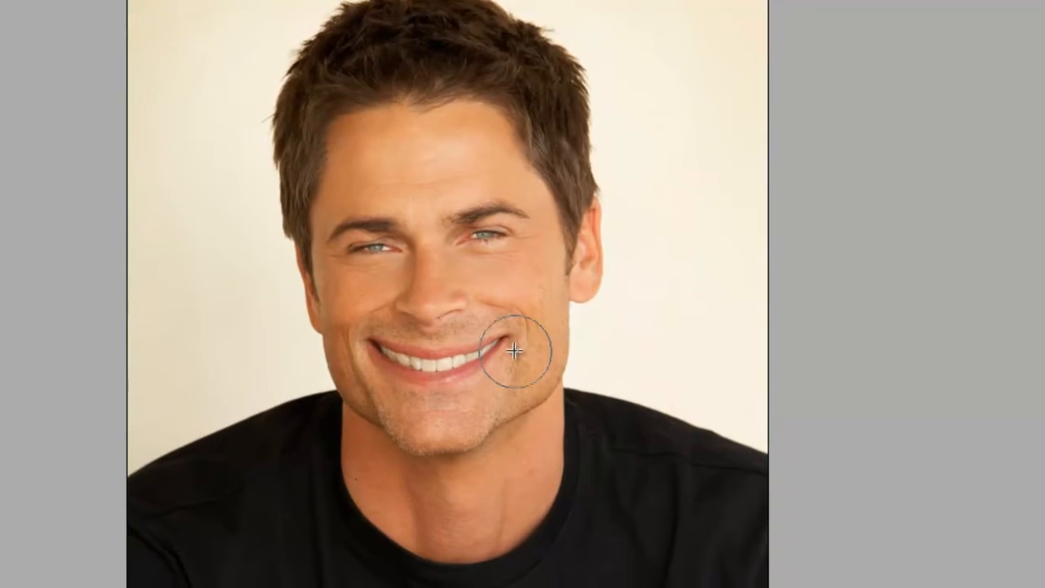
{"action": "left_click_drag", "start_coordinate": [523, 343], "coordinate": [517, 329]}
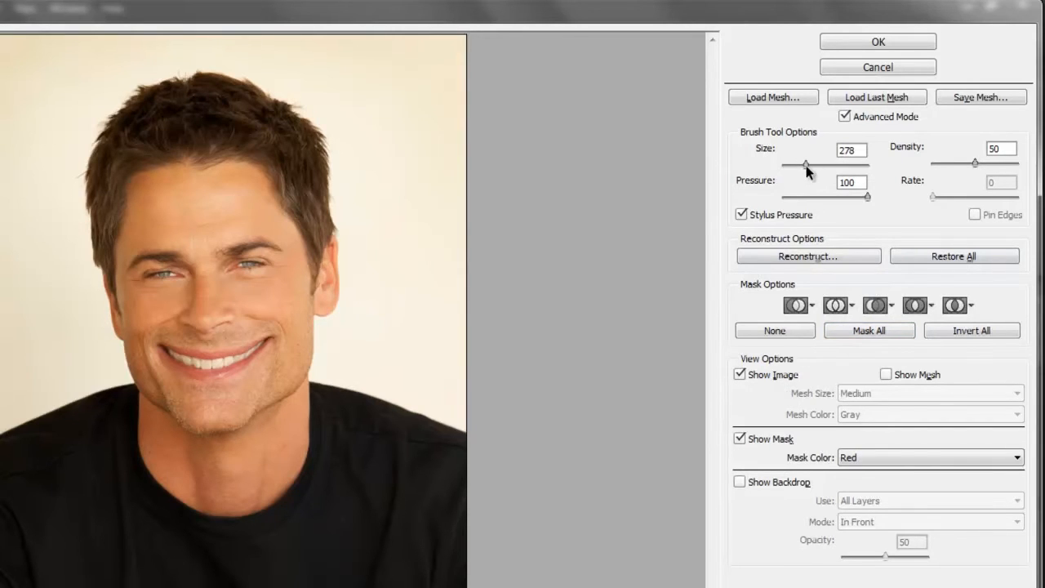
Set the Liquify brush size to 507 and its density to 8.
{"action": "left_click_drag", "start_coordinate": [806, 164], "coordinate": [818, 164]}
{"action": "left_click_drag", "start_coordinate": [818, 164], "coordinate": [810, 164]}
{"action": "left_click_drag", "start_coordinate": [976, 164], "coordinate": [939, 164]}
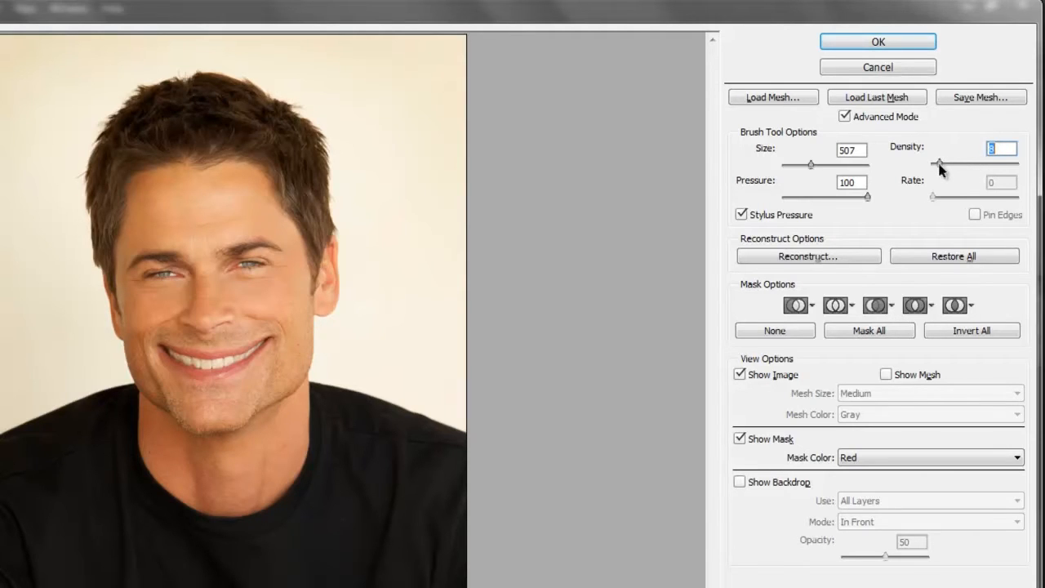
{"action": "type", "text": "8"}
Try a warp on the nose, undo it, and set the brush density to 50.
{"action": "left_click_drag", "start_coordinate": [202, 315], "coordinate": [214, 320]}
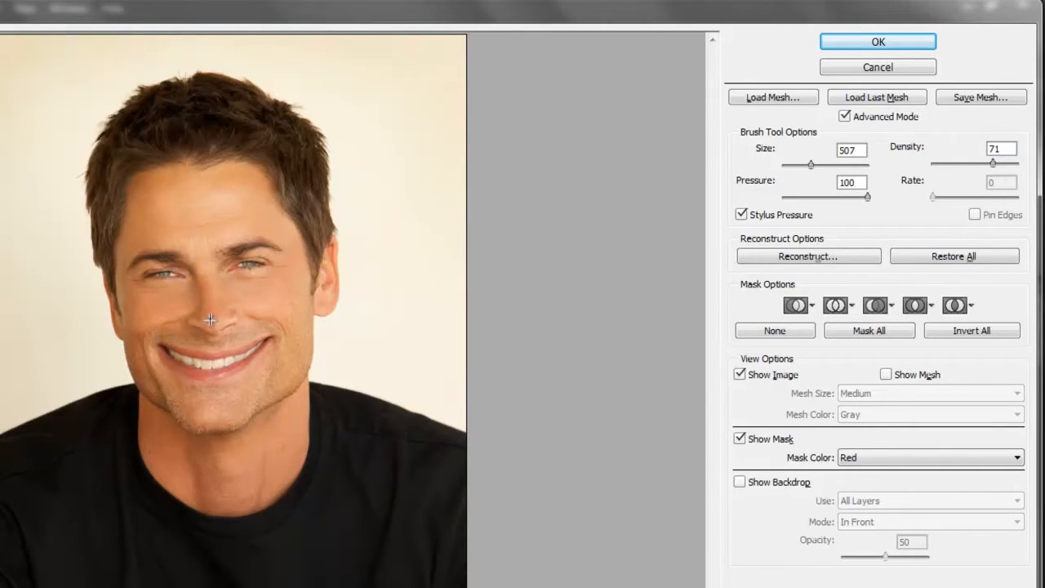
{"action": "key", "text": "ctrl+z"}
{"action": "left_click", "coordinate": [968, 164]}
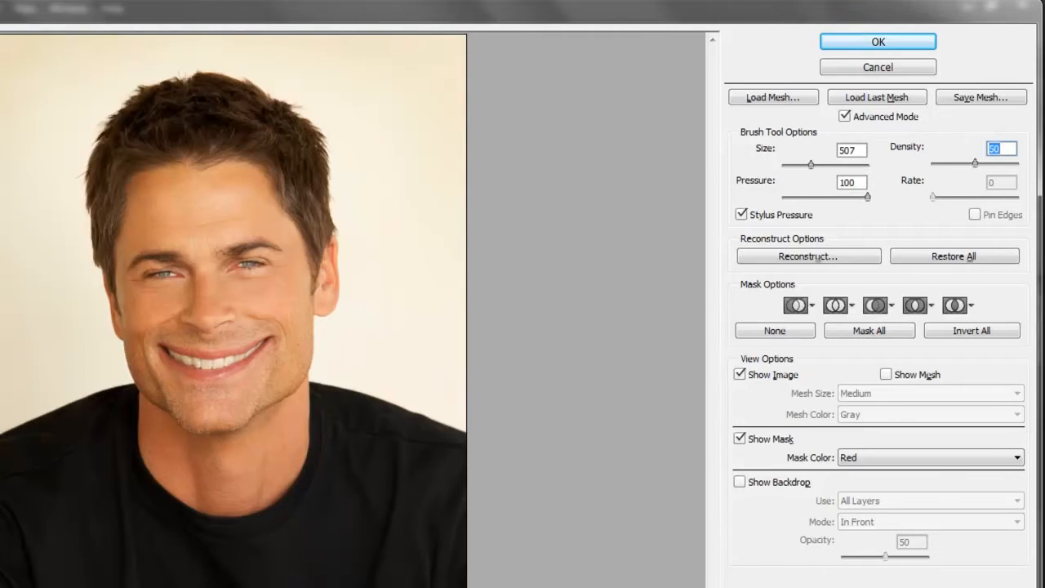
Warp both mouth corners inward to make the smile narrower, and apply the Liquify filter.
{"action": "left_click_drag", "start_coordinate": [265, 343], "coordinate": [263, 345]}
{"action": "left_click_drag", "start_coordinate": [263, 344], "coordinate": [261, 348]}
{"action": "left_click_drag", "start_coordinate": [265, 345], "coordinate": [262, 349]}
{"action": "left_click_drag", "start_coordinate": [263, 346], "coordinate": [231, 349]}
{"action": "left_click_drag", "start_coordinate": [166, 355], "coordinate": [168, 352]}
{"action": "left_click_drag", "start_coordinate": [166, 355], "coordinate": [169, 347]}
{"action": "left_click_drag", "start_coordinate": [166, 354], "coordinate": [170, 347]}
{"action": "left_click_drag", "start_coordinate": [187, 380], "coordinate": [214, 347]}
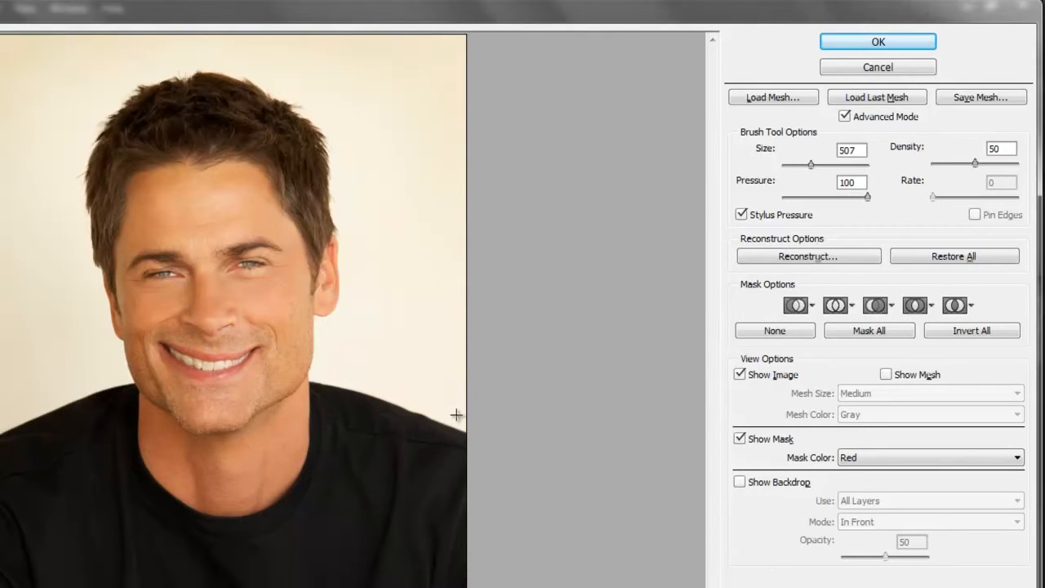
{"action": "key", "text": "Return"}
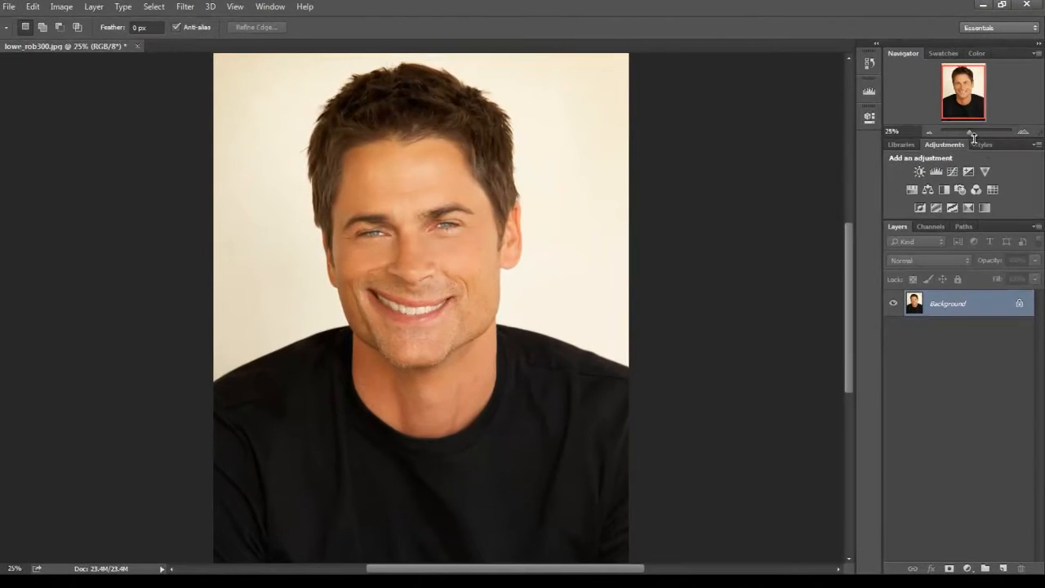
Compare the portrait before and after the Liquify edit by switching between the Open and Liquify history states.
{"action": "left_click", "coordinate": [872, 65]}
{"action": "left_click", "coordinate": [765, 94]}
{"action": "left_click", "coordinate": [768, 107]}
{"action": "left_click", "coordinate": [768, 93]}
{"action": "left_click", "coordinate": [767, 107]}
{"action": "left_click", "coordinate": [776, 94]}
{"action": "left_click", "coordinate": [772, 107]}
{"action": "left_click", "coordinate": [782, 93]}
{"action": "left_click", "coordinate": [776, 108]}
{"action": "left_click", "coordinate": [783, 93]}
{"action": "left_click", "coordinate": [780, 107]}
{"action": "left_click", "coordinate": [781, 93]}
{"action": "left_click", "coordinate": [782, 107]}
{"action": "left_click", "coordinate": [782, 92]}
{"action": "left_click", "coordinate": [782, 106]}
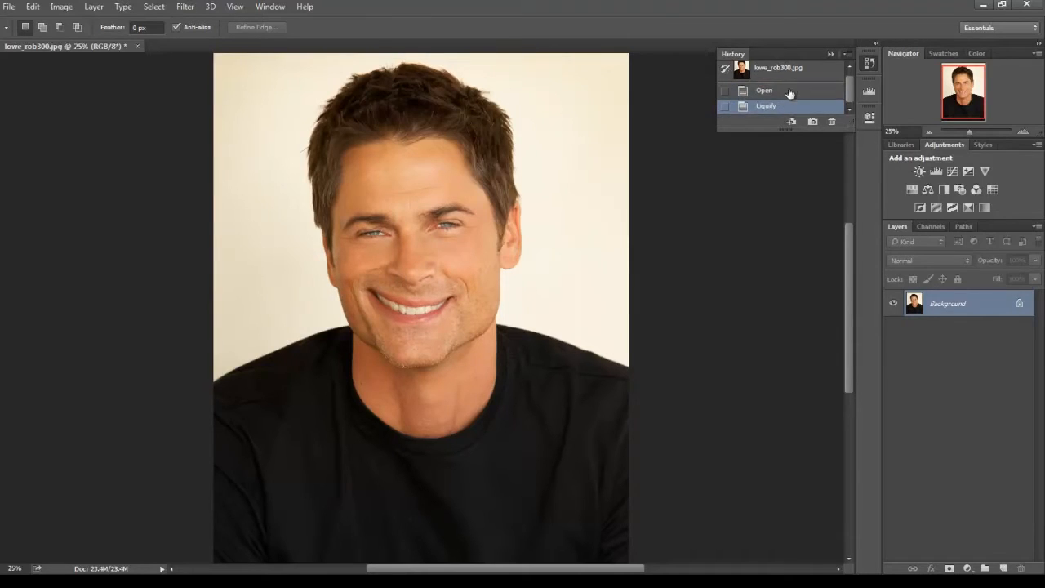
{"action": "left_click", "coordinate": [789, 94]}
{"action": "left_click", "coordinate": [771, 107]}
{"action": "left_click", "coordinate": [765, 93]}
{"action": "left_click", "coordinate": [766, 102]}
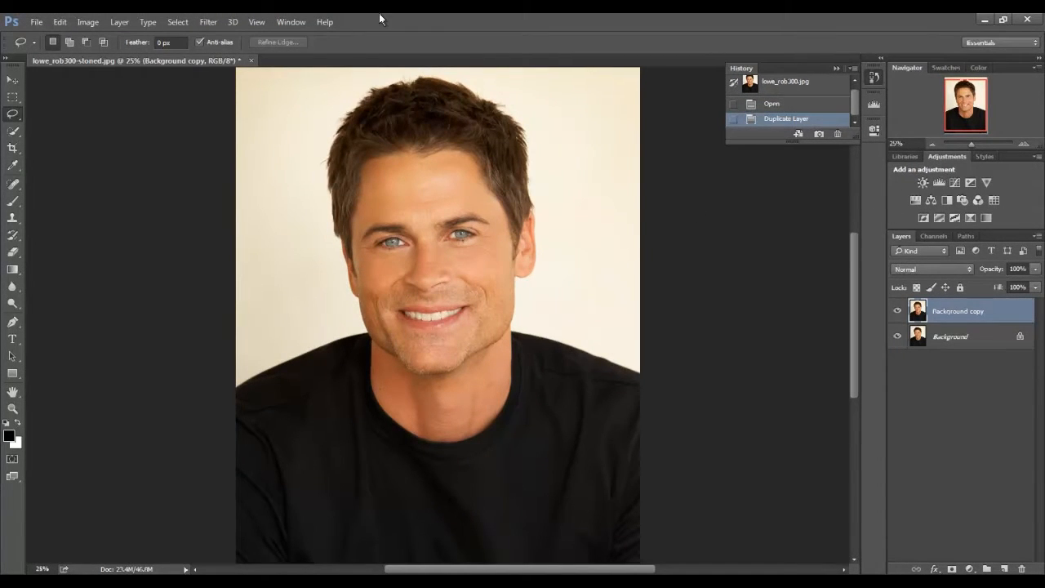
Open the Liquify filter for the Background copy layer.
{"action": "left_click", "coordinate": [205, 21]}
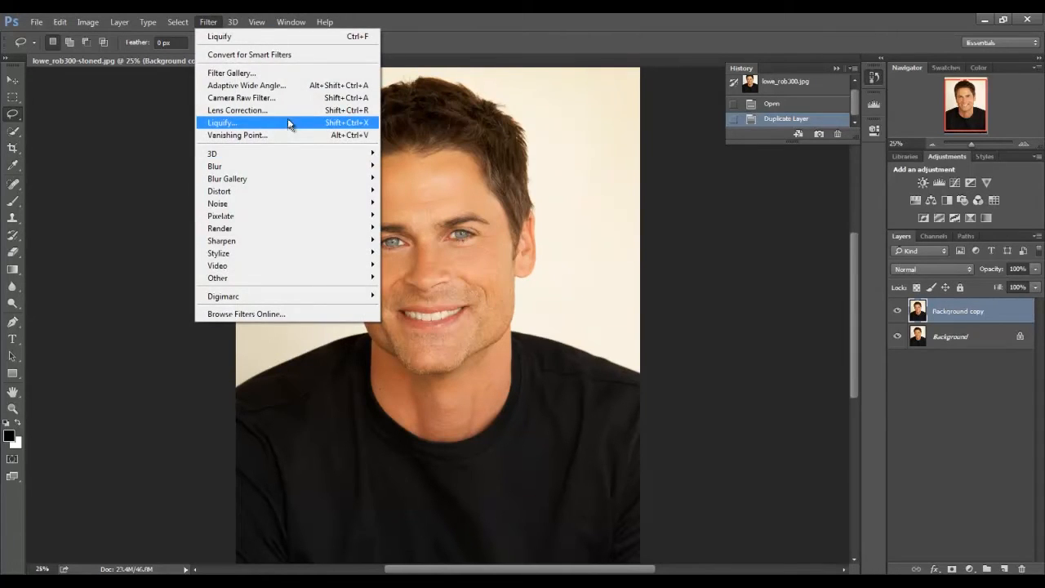
{"action": "left_click", "coordinate": [277, 124]}
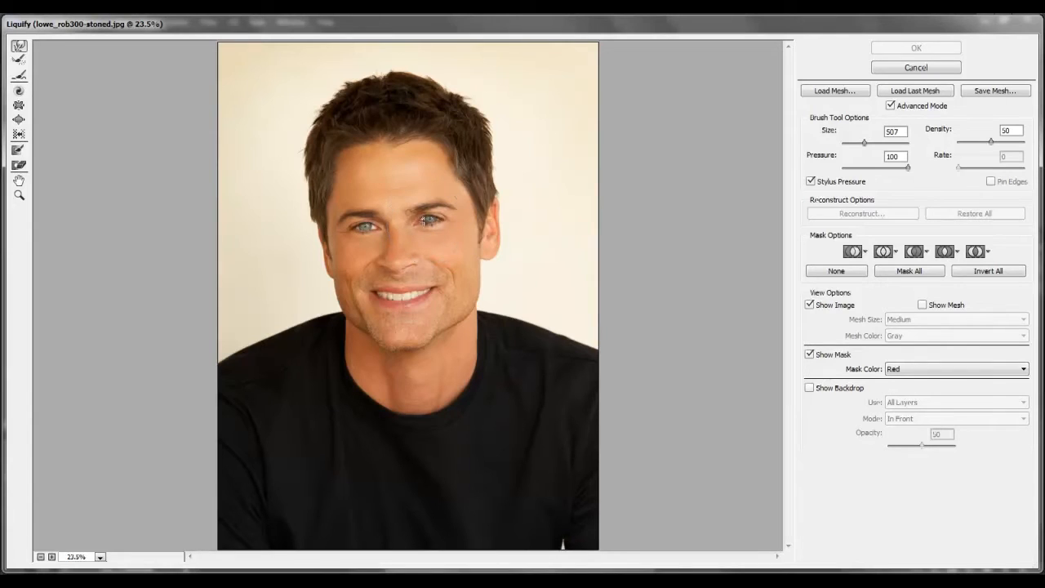
{"action": "left_click", "coordinate": [19, 119]}
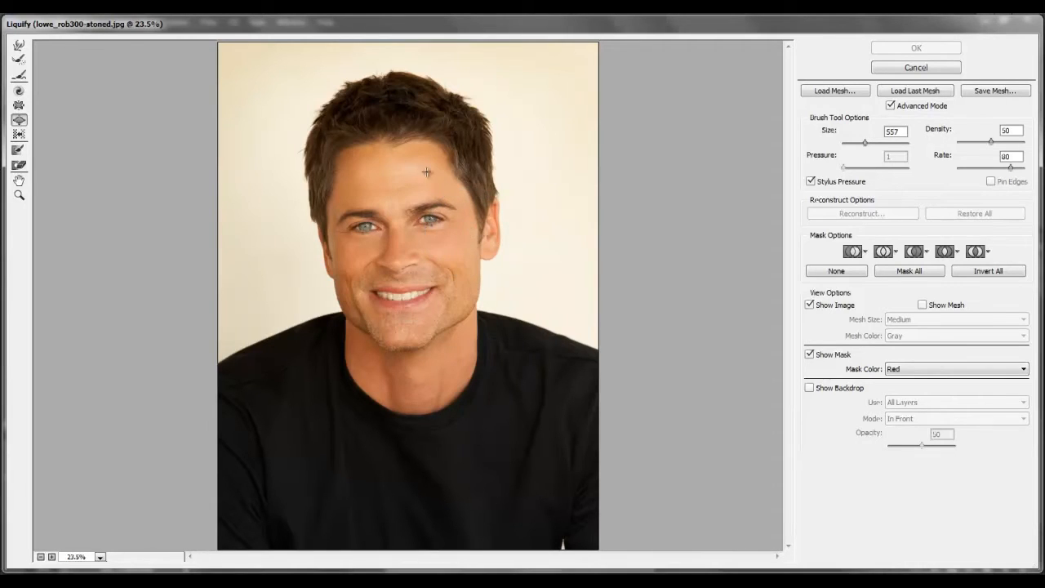
{"action": "left_click", "coordinate": [431, 220]}
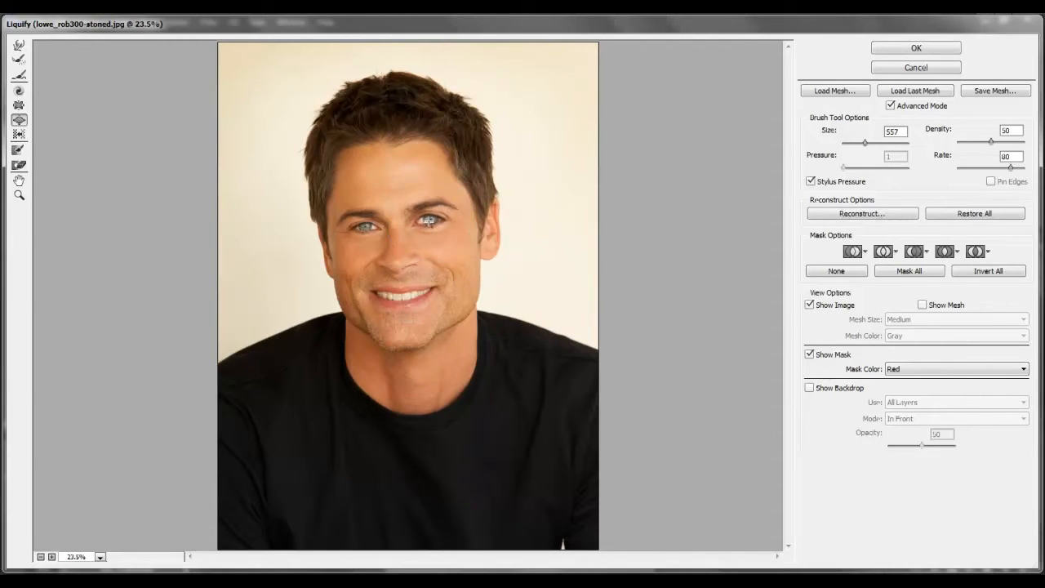
{"action": "left_click", "coordinate": [365, 226]}
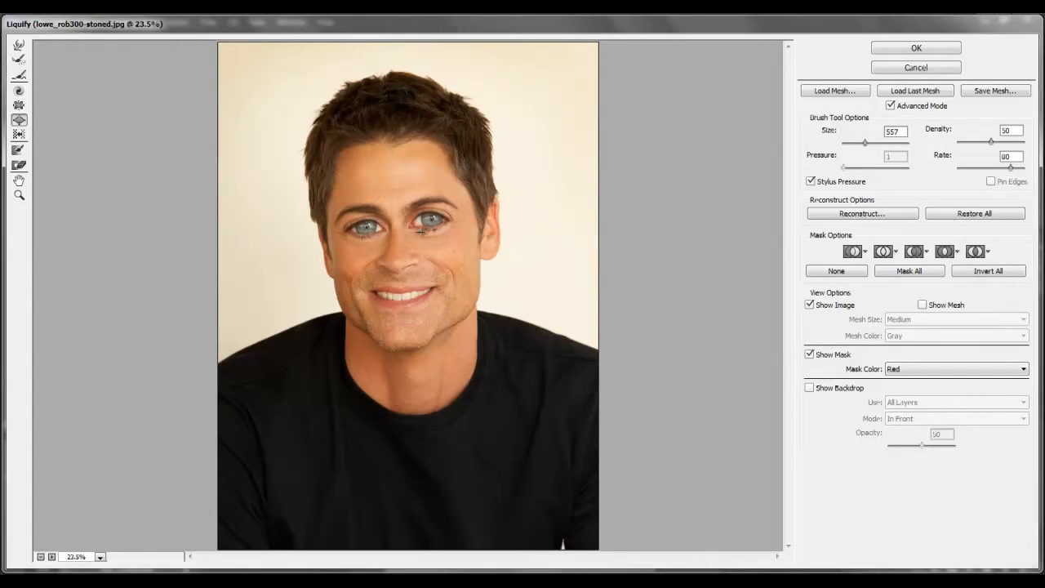
{"action": "left_click", "coordinate": [20, 47]}
{"action": "left_click_drag", "start_coordinate": [367, 227], "coordinate": [370, 197]}
{"action": "mouse_move", "coordinate": [369, 204]}
{"action": "left_mouse_down"}
{"action": "mouse_move", "coordinate": [403, 201]}
{"action": "mouse_move", "coordinate": [433, 231]}
{"action": "mouse_move", "coordinate": [444, 217]}
{"action": "left_mouse_up"}
{"action": "left_click_drag", "start_coordinate": [444, 218], "coordinate": [438, 213]}
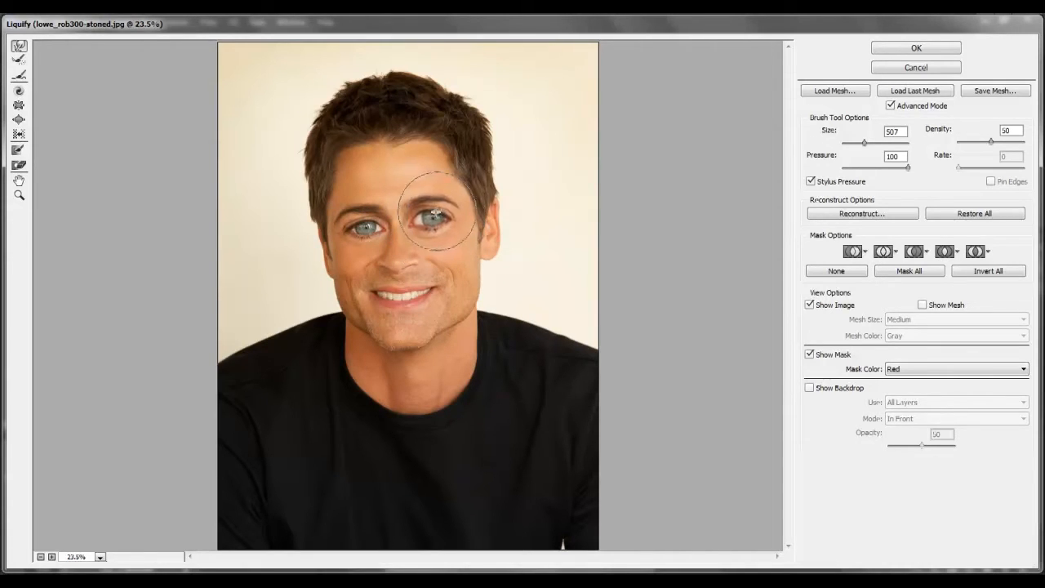
{"action": "left_click", "coordinate": [20, 120]}
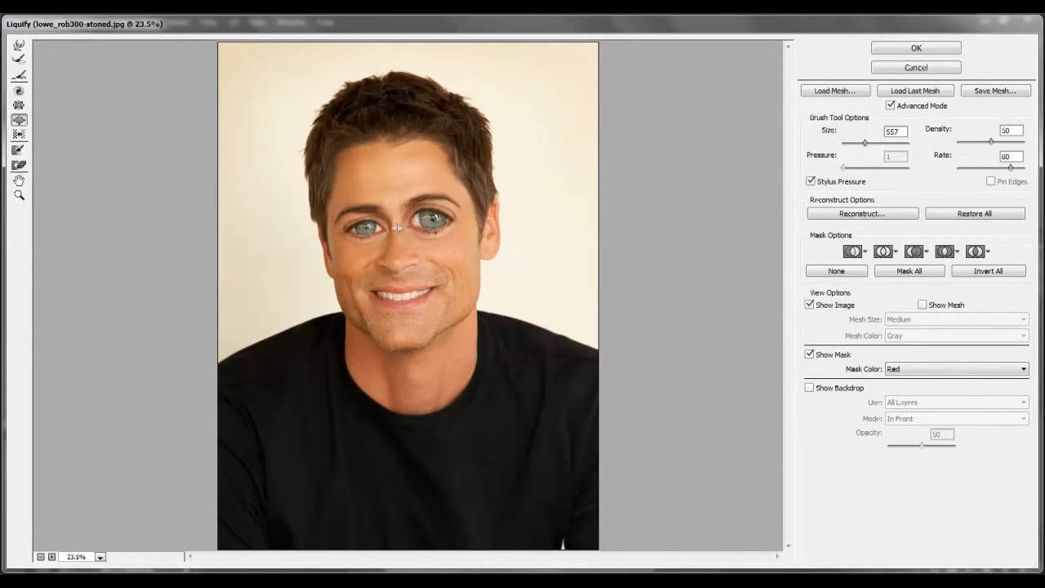
{"action": "left_click_drag", "start_coordinate": [365, 226], "coordinate": [365, 226]}
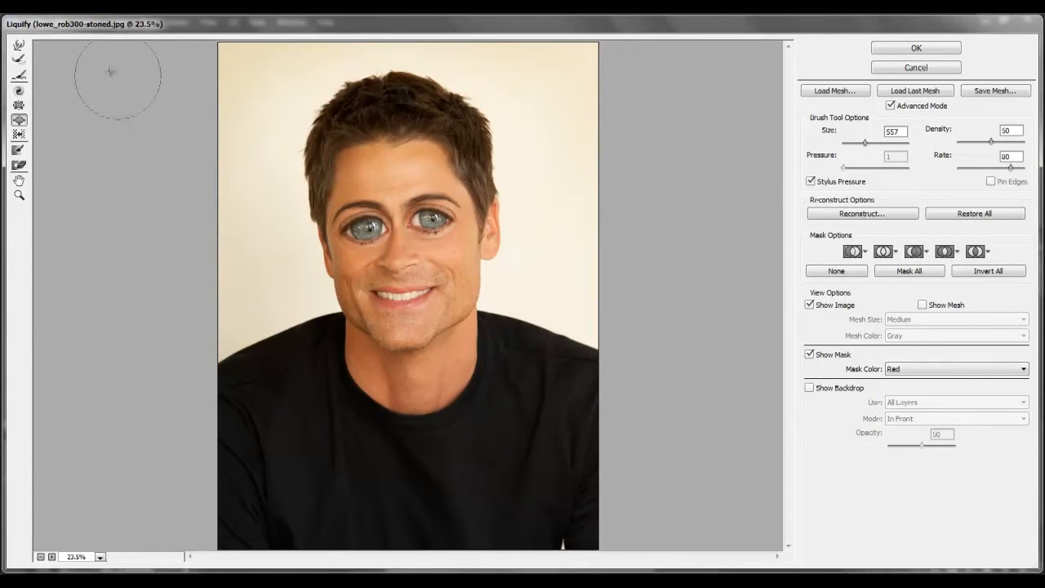
{"action": "left_click", "coordinate": [19, 105]}
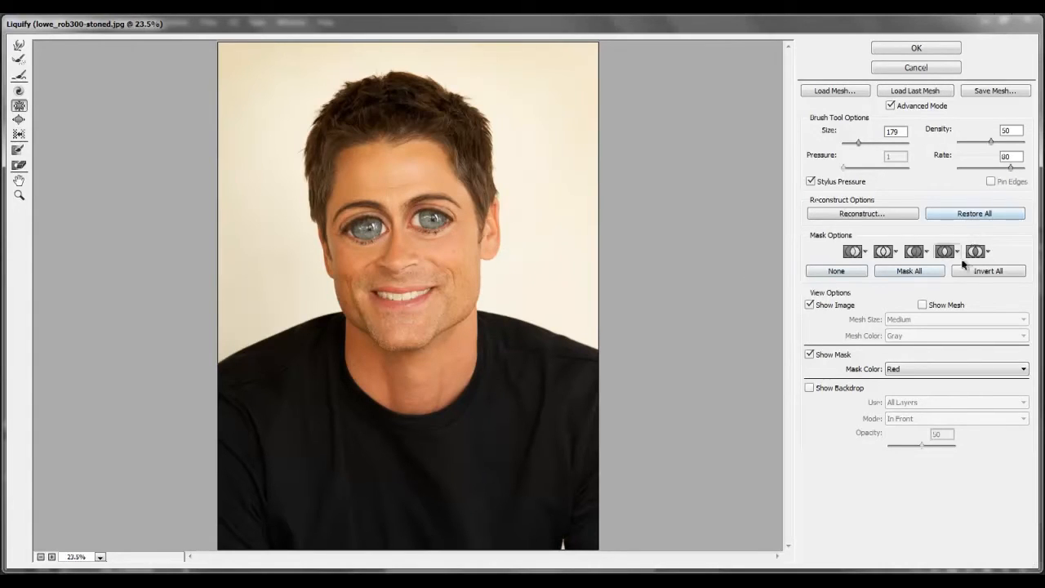
{"action": "left_click", "coordinate": [998, 216]}
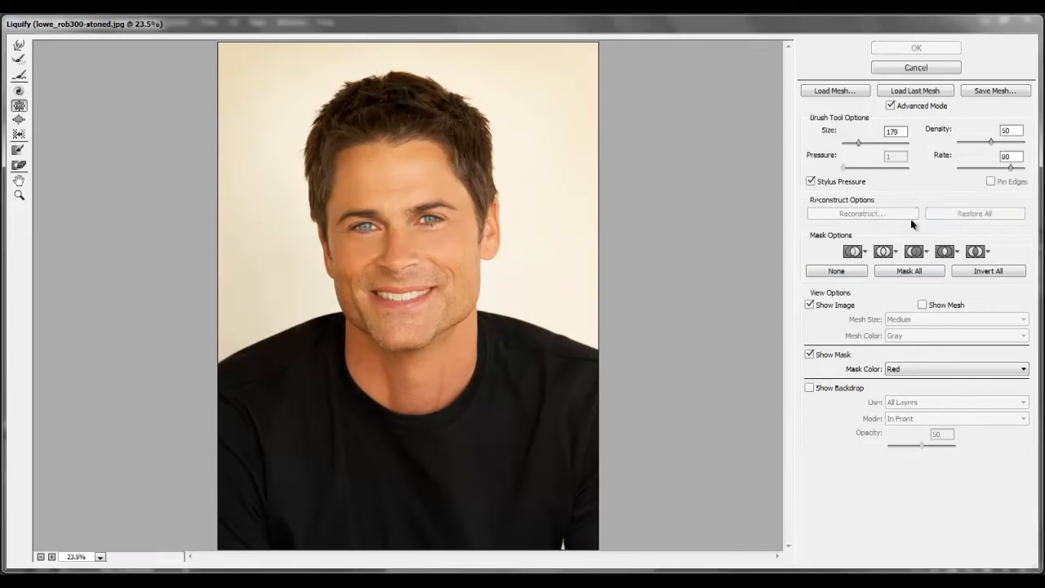
Enlarge both eyes with the Bloat tool at brush size 557, density 50 and rate 80.
{"action": "left_click", "coordinate": [19, 119]}
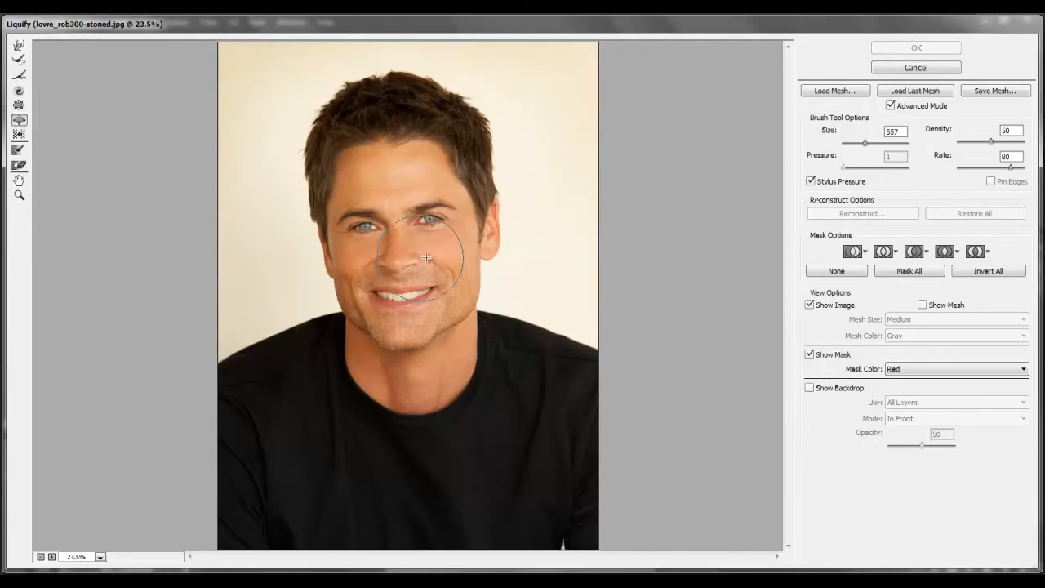
{"action": "left_click", "coordinate": [430, 221]}
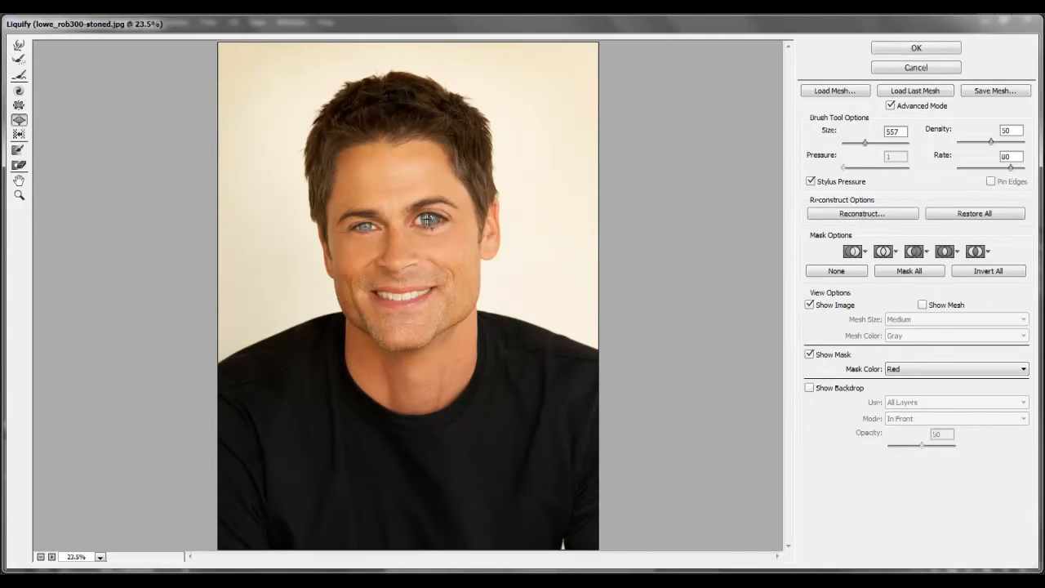
{"action": "left_click", "coordinate": [367, 226]}
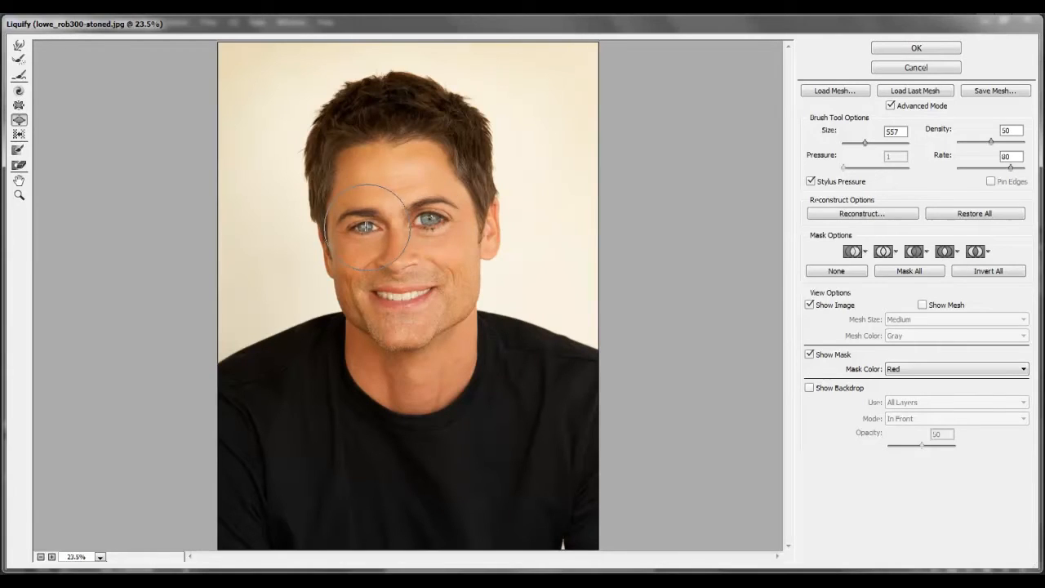
{"action": "left_click", "coordinate": [433, 221]}
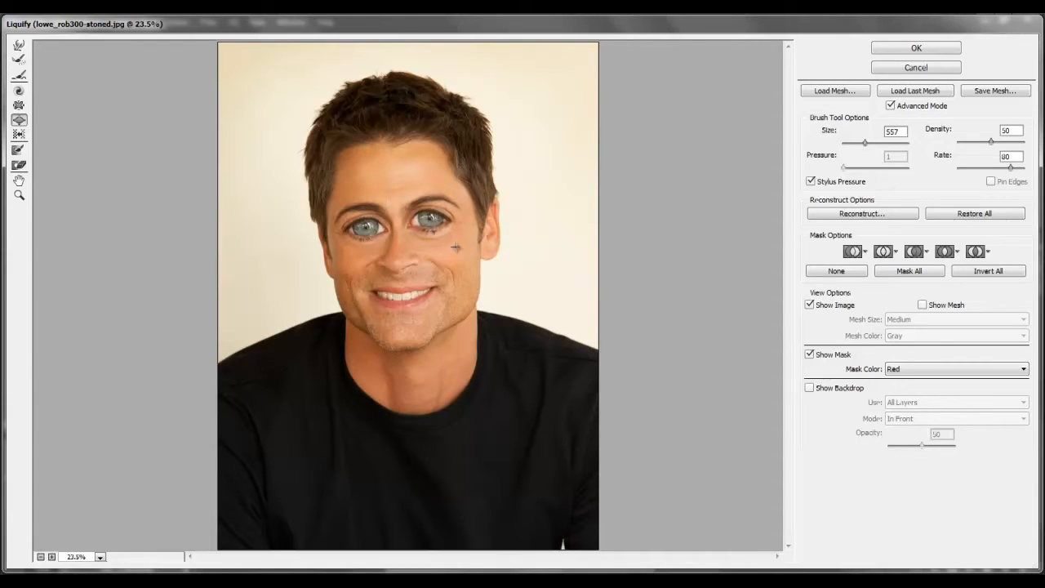
Push both enlarged eyes slightly apart with the Forward Warp tool at brush size 918.
{"action": "left_click", "coordinate": [19, 46]}
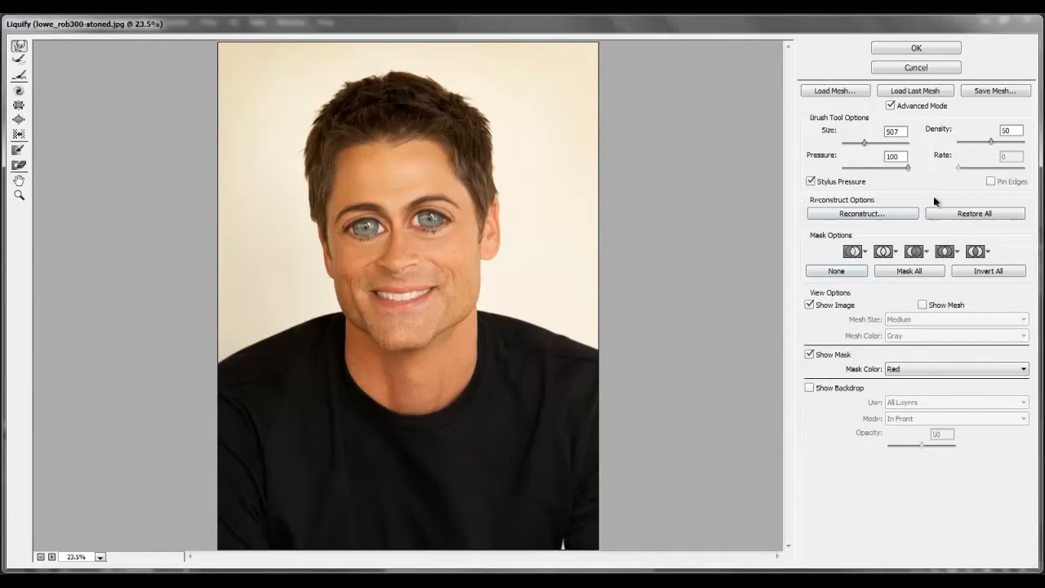
{"action": "left_click_drag", "start_coordinate": [868, 142], "coordinate": [871, 143]}
{"action": "left_click_drag", "start_coordinate": [874, 143], "coordinate": [869, 142]}
{"action": "left_click_drag", "start_coordinate": [432, 219], "coordinate": [436, 220]}
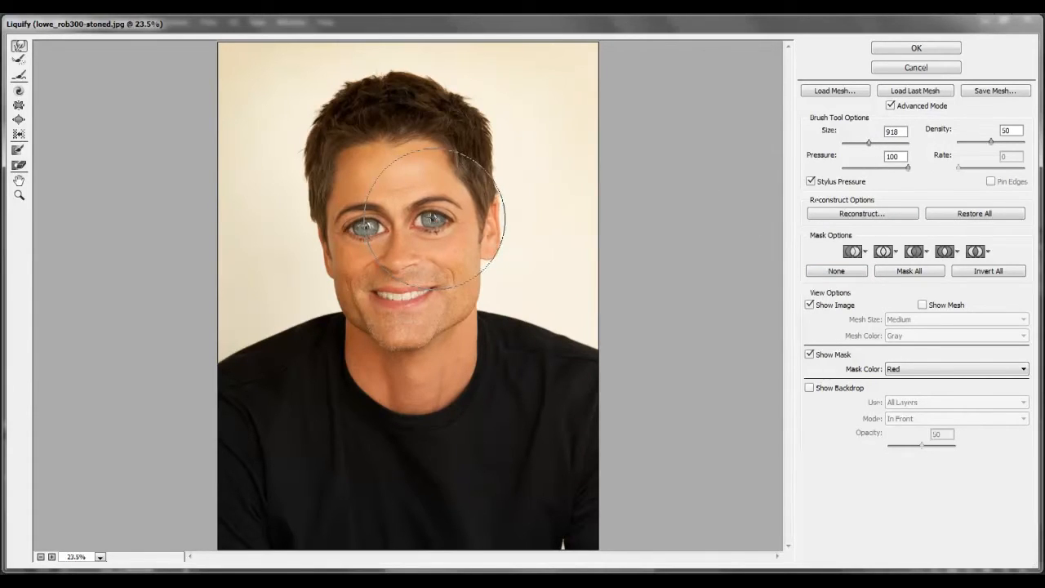
{"action": "left_click_drag", "start_coordinate": [367, 225], "coordinate": [364, 230]}
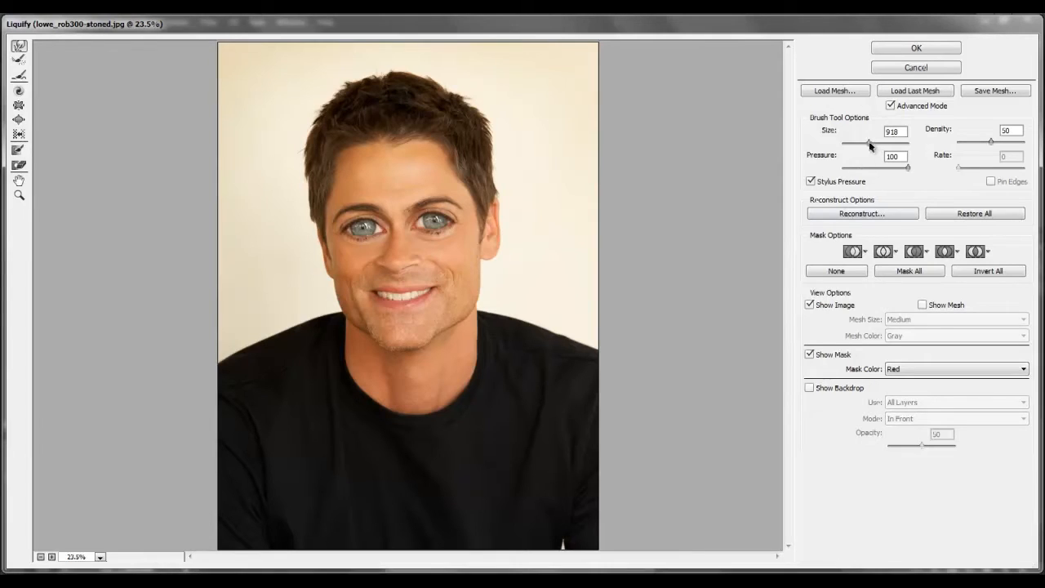
Warp both mouth corners upward at brush size 243 for an exaggerated grin, and apply the Liquify filter.
{"action": "left_click_drag", "start_coordinate": [857, 141], "coordinate": [854, 141]}
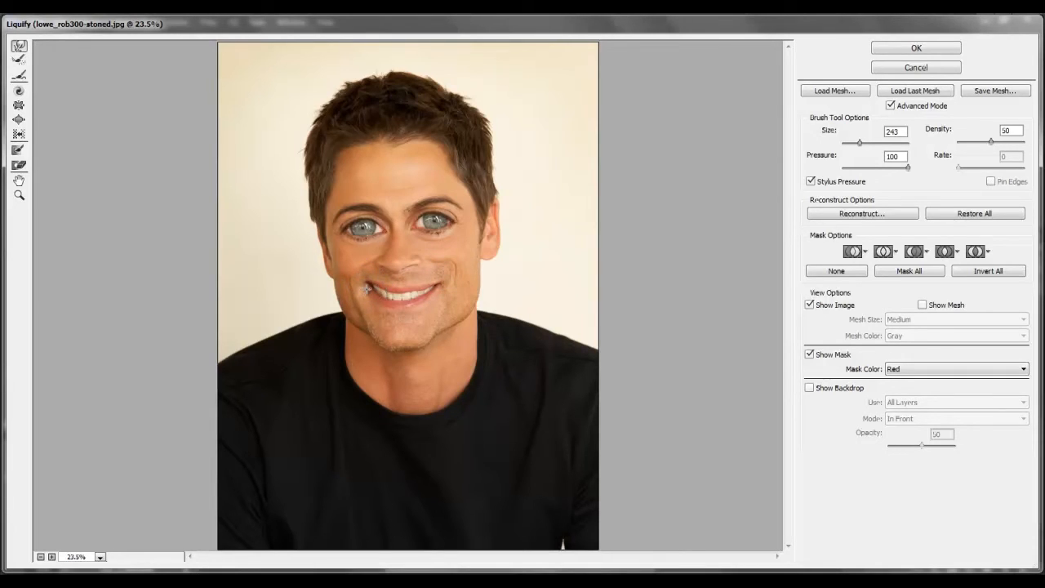
{"action": "left_click_drag", "start_coordinate": [440, 300], "coordinate": [442, 277]}
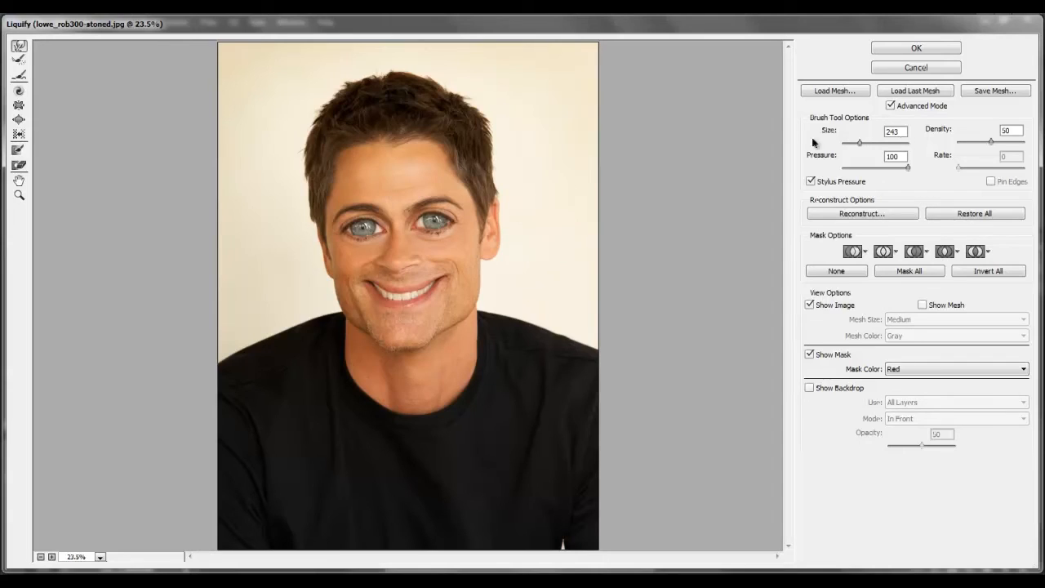
{"action": "left_click", "coordinate": [939, 54]}
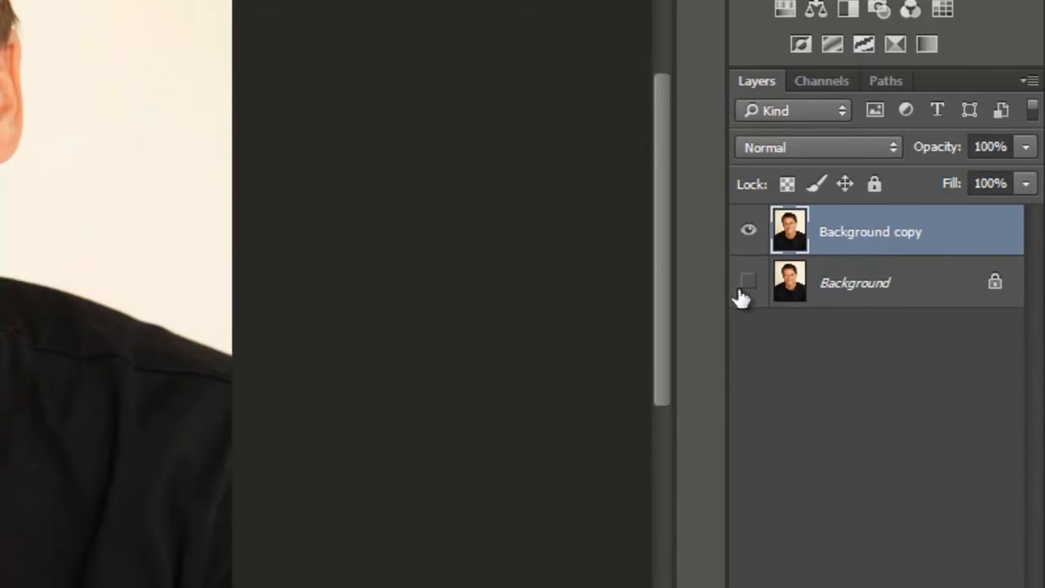
Compare the original and liquified portraits by toggling layer visibility, and select the Background copy layer again.
{"action": "left_click", "coordinate": [847, 300]}
{"action": "left_click", "coordinate": [748, 232]}
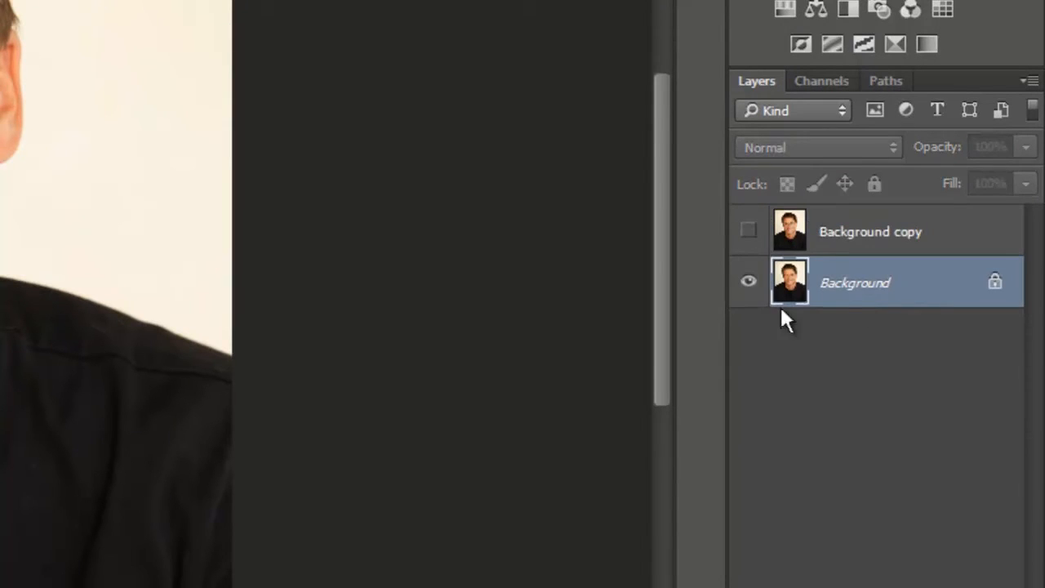
{"action": "left_click", "coordinate": [748, 230]}
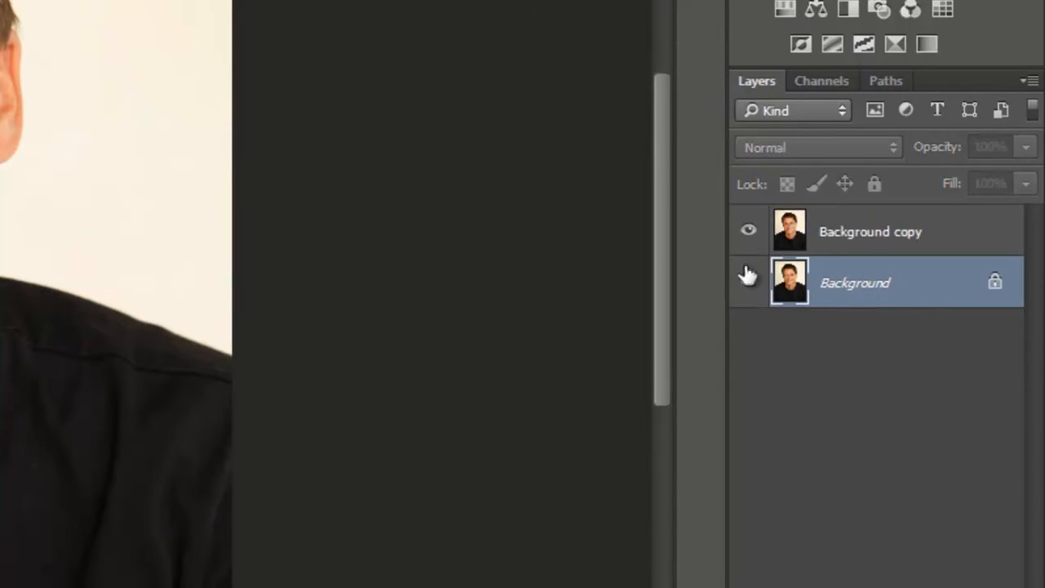
{"action": "left_click", "coordinate": [833, 246]}
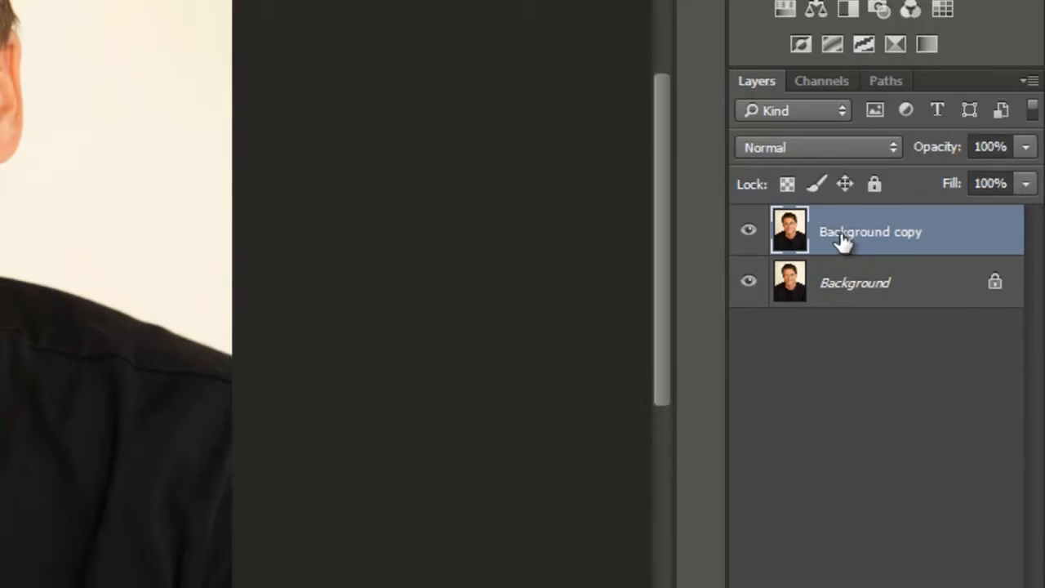
Duplicate the liquified layer and apply a Gaussian Blur with a radius of 6.8 pixels to the duplicate.
{"action": "left_click_drag", "start_coordinate": [792, 232], "coordinate": [969, 587]}
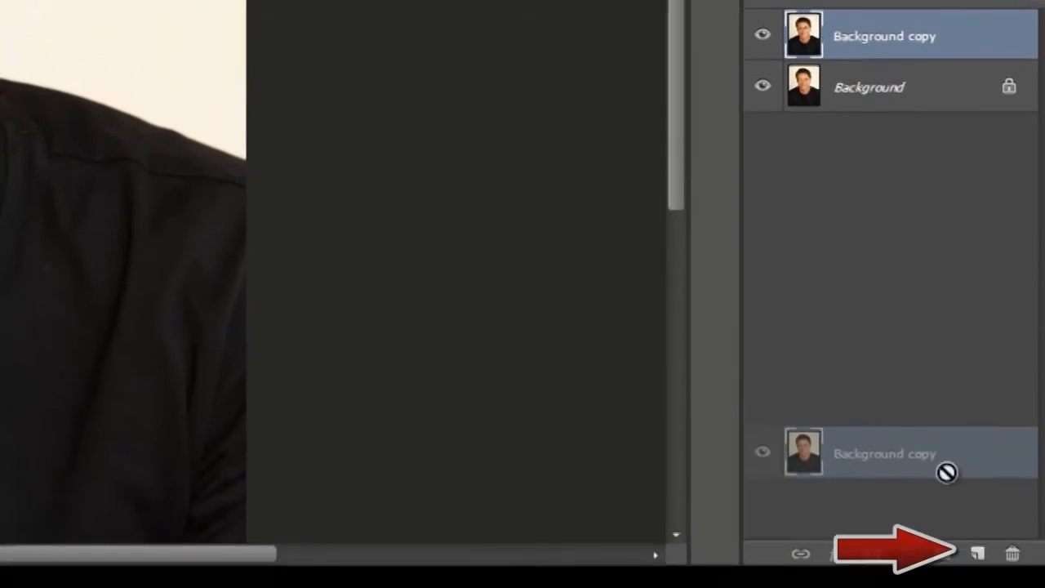
{"action": "left_click_drag", "start_coordinate": [984, 554], "coordinate": [978, 549]}
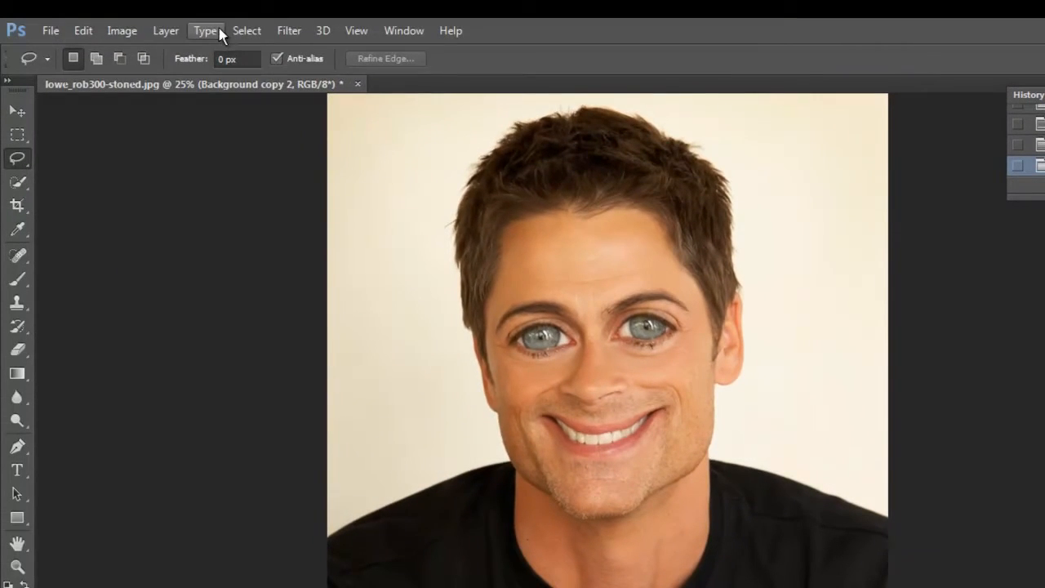
{"action": "left_click", "coordinate": [289, 31]}
{"action": "mouse_move", "coordinate": [365, 231]}
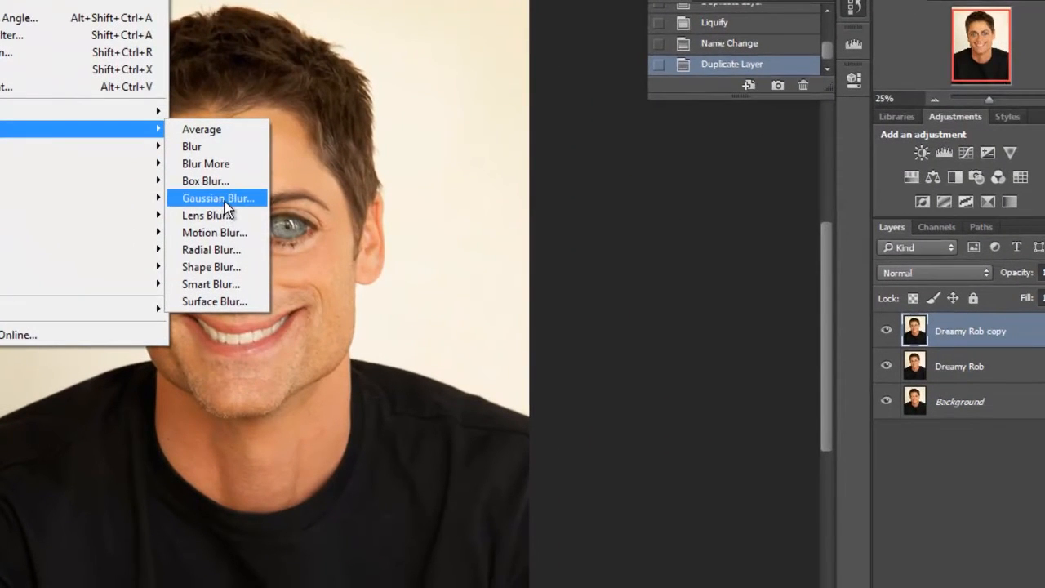
{"action": "left_click", "coordinate": [224, 201]}
{"action": "left_click_drag", "start_coordinate": [389, 81], "coordinate": [800, 70]}
{"action": "left_click_drag", "start_coordinate": [695, 149], "coordinate": [776, 210]}
{"action": "mouse_move", "coordinate": [694, 324]}
{"action": "left_mouse_down"}
{"action": "mouse_move", "coordinate": [673, 335]}
{"action": "mouse_move", "coordinate": [697, 340]}
{"action": "left_mouse_up"}
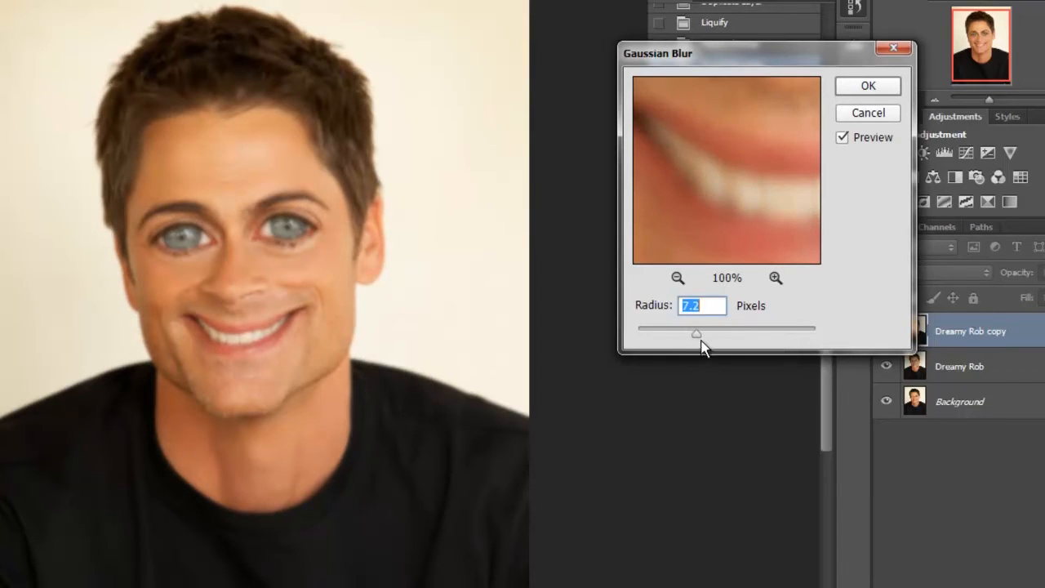
{"action": "left_click", "coordinate": [678, 278]}
{"action": "left_click", "coordinate": [678, 277]}
{"action": "left_click_drag", "start_coordinate": [774, 194], "coordinate": [716, 255]}
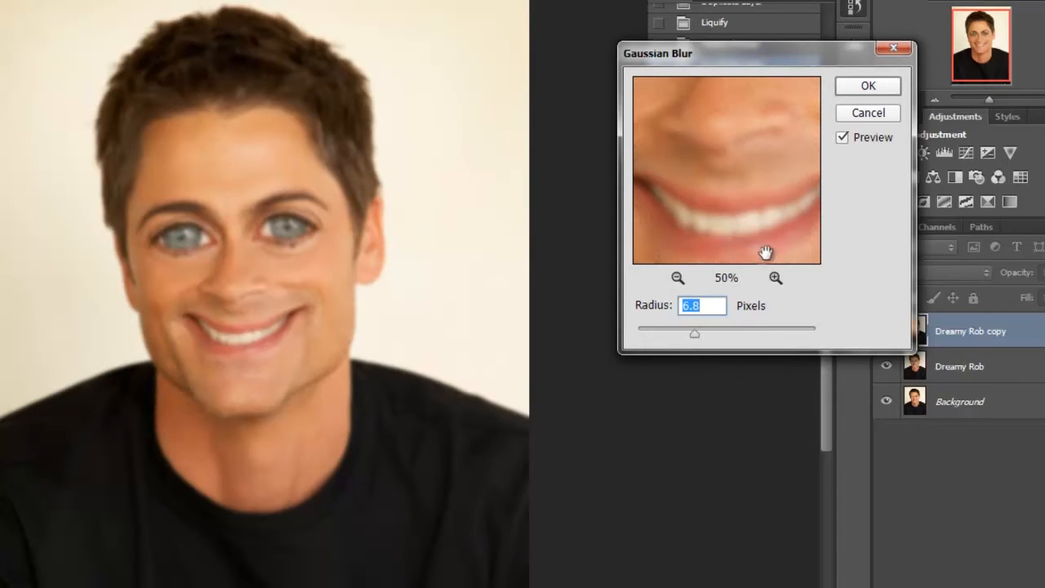
{"action": "left_click", "coordinate": [881, 88]}
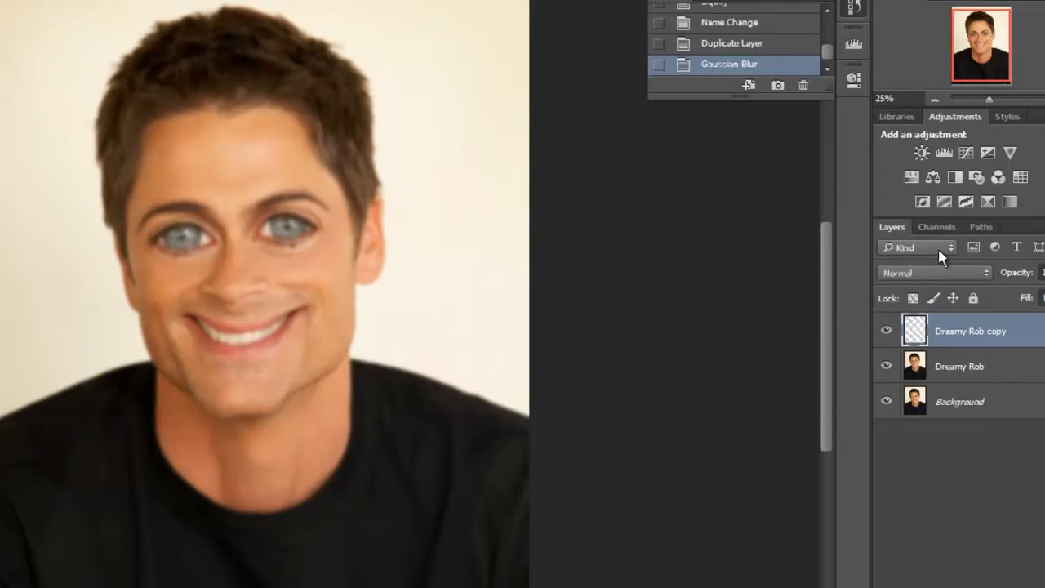
Check the blur by toggling the blurred layer's visibility, and set that layer's blend mode to Screen.
{"action": "left_click", "coordinate": [886, 331]}
{"action": "left_click", "coordinate": [886, 330]}
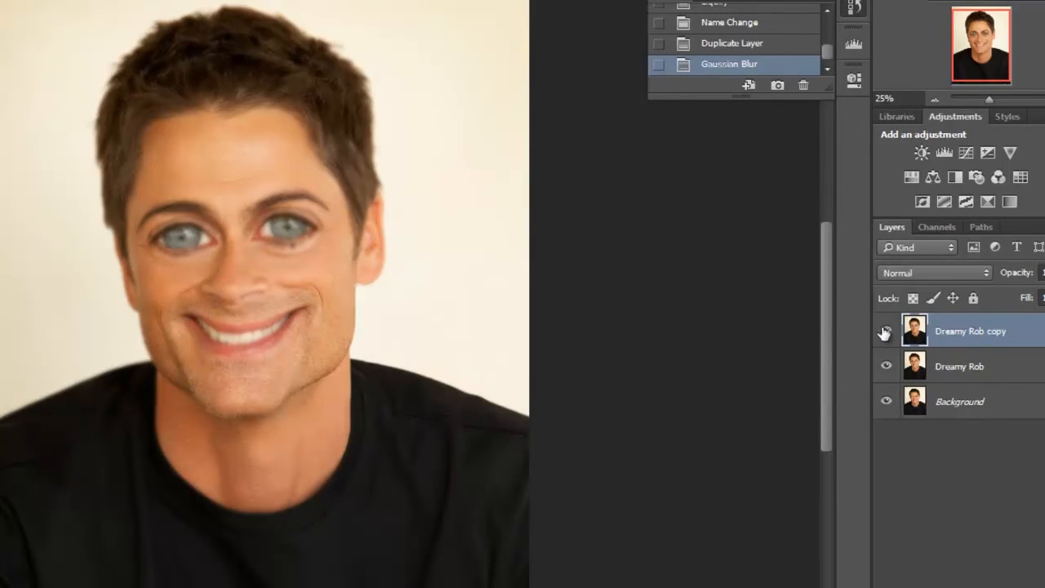
{"action": "left_click", "coordinate": [959, 366]}
{"action": "left_click", "coordinate": [967, 336]}
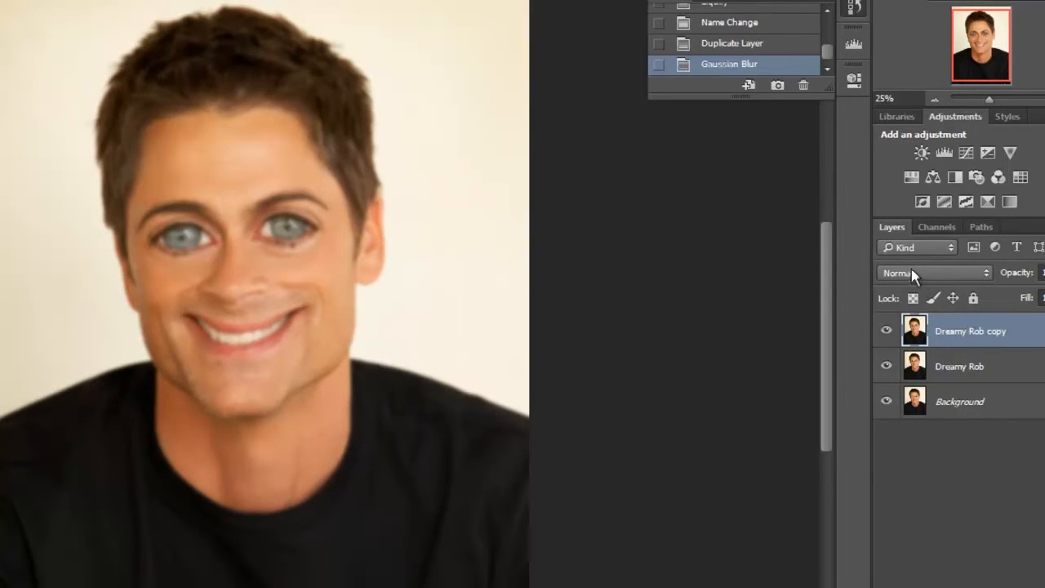
{"action": "left_click", "coordinate": [911, 271]}
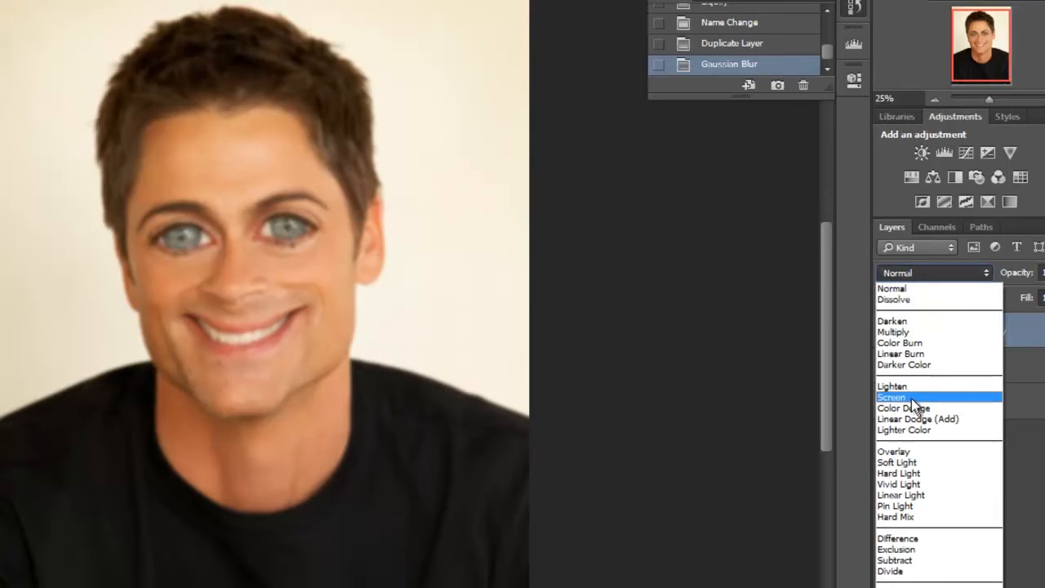
{"action": "left_click", "coordinate": [912, 398]}
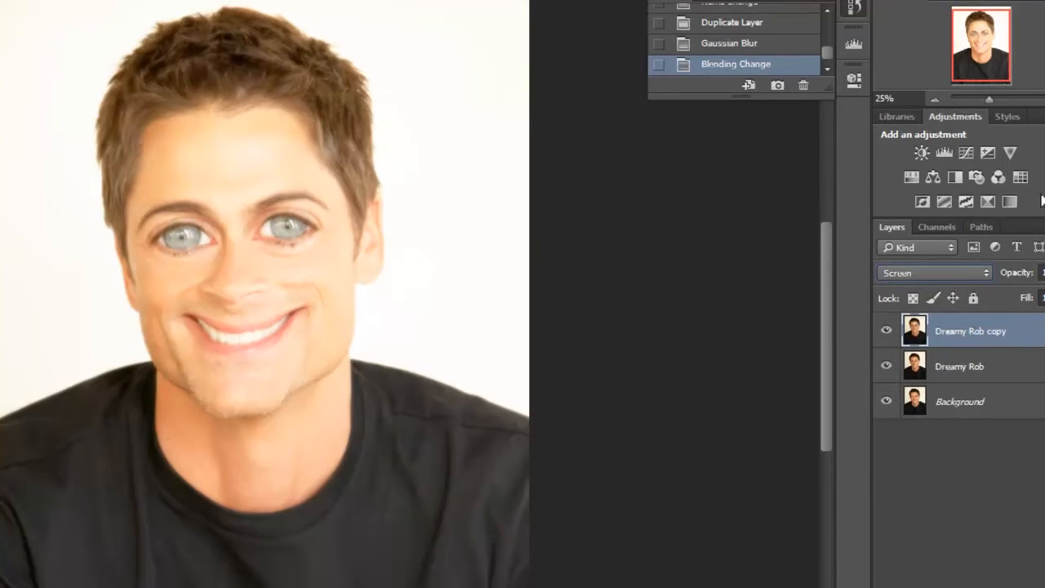
Compare the face at 50% zoom with and without the blurred Screen layer.
{"action": "key", "text": "ctrl+plus"}
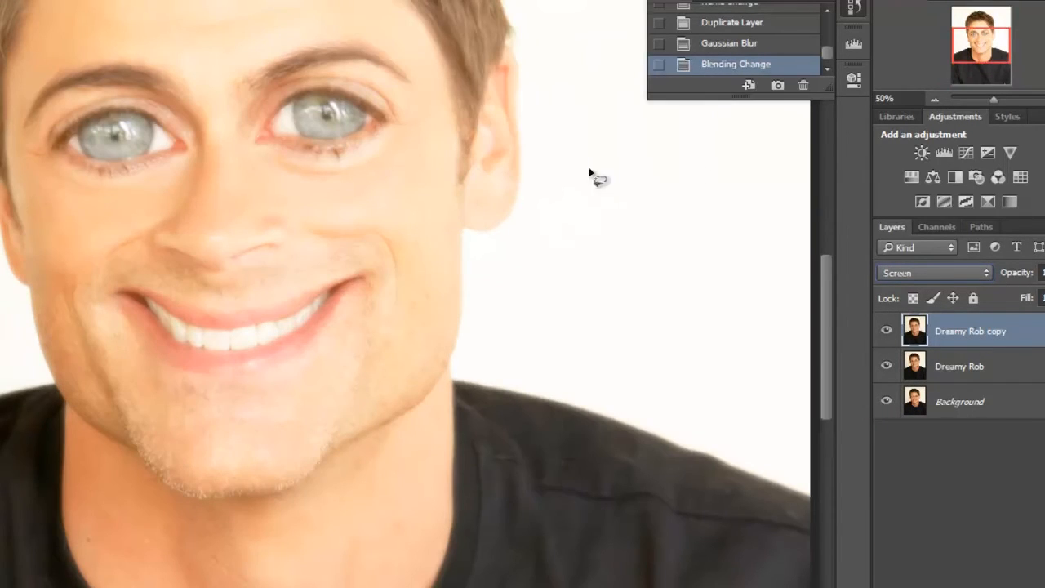
{"action": "left_click", "coordinate": [886, 331]}
{"action": "left_click", "coordinate": [887, 330]}
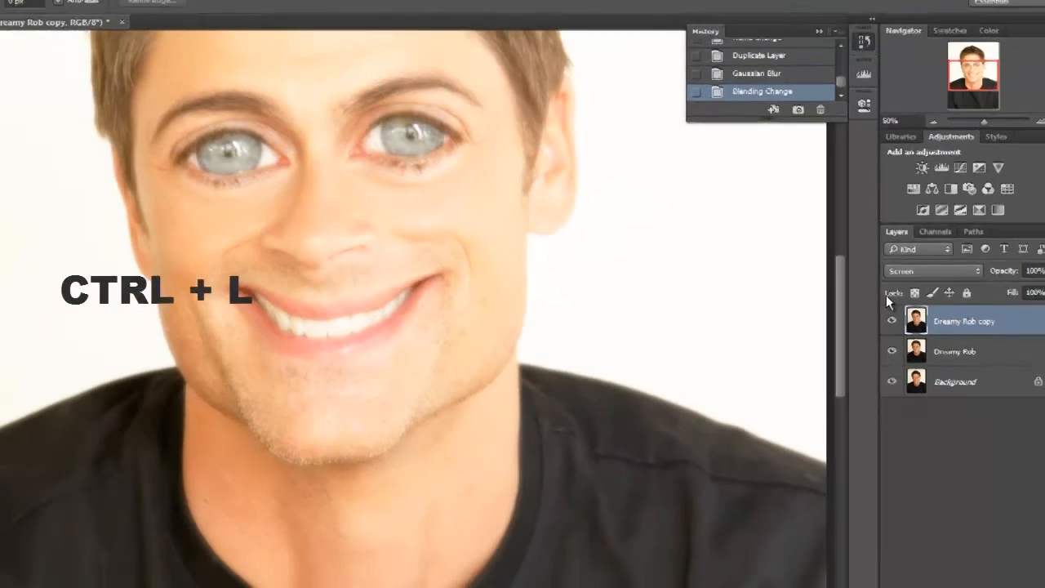
Apply Levels to the blurred Screen layer with input black point 34 and white point 228, and adjust the midtones.
{"action": "key", "text": "ctrl+l"}
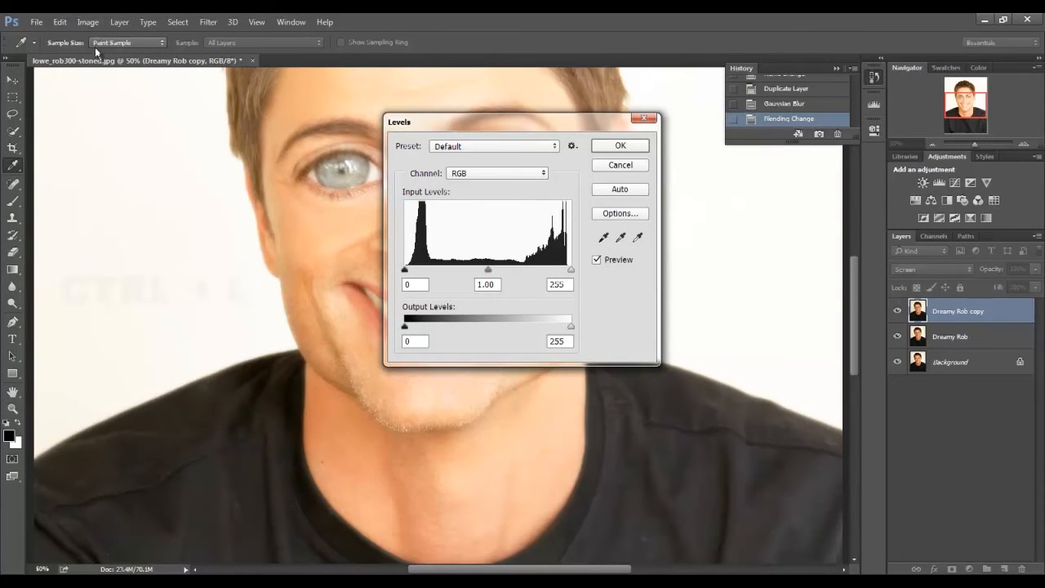
{"action": "left_click_drag", "start_coordinate": [560, 130], "coordinate": [858, 208]}
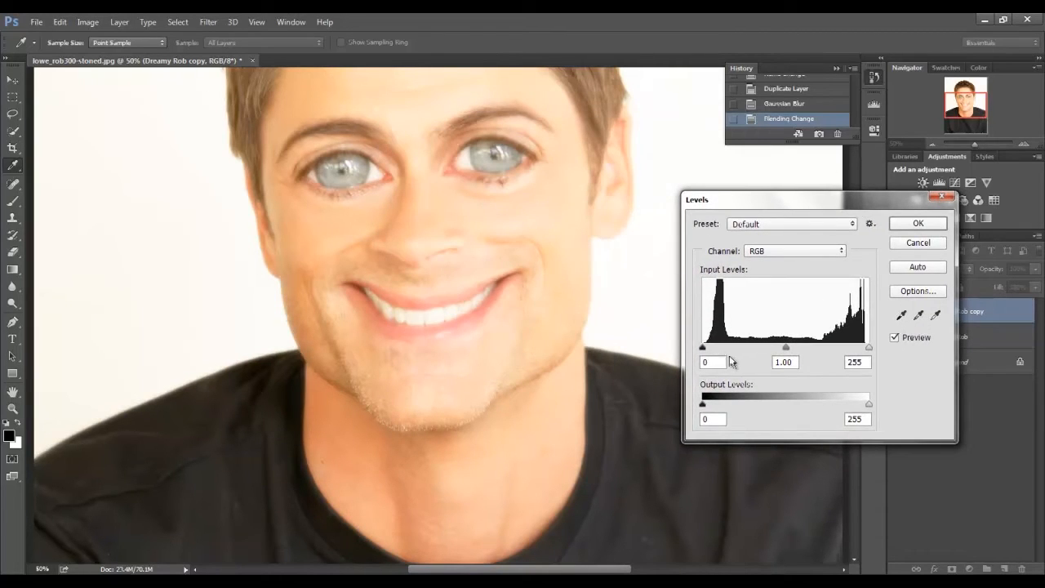
{"action": "left_click_drag", "start_coordinate": [703, 354], "coordinate": [725, 355]}
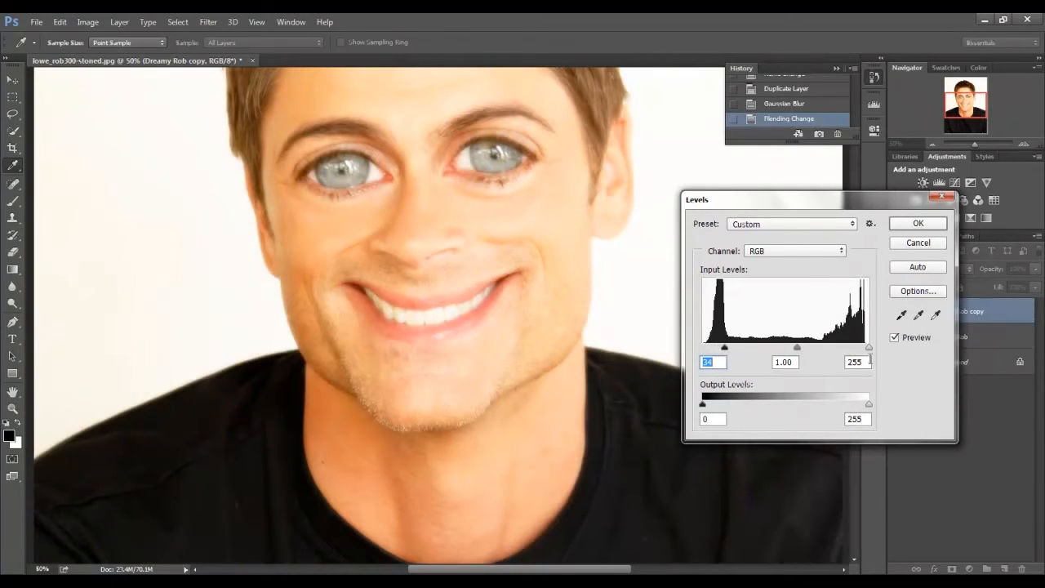
{"action": "left_click_drag", "start_coordinate": [870, 349], "coordinate": [852, 349]}
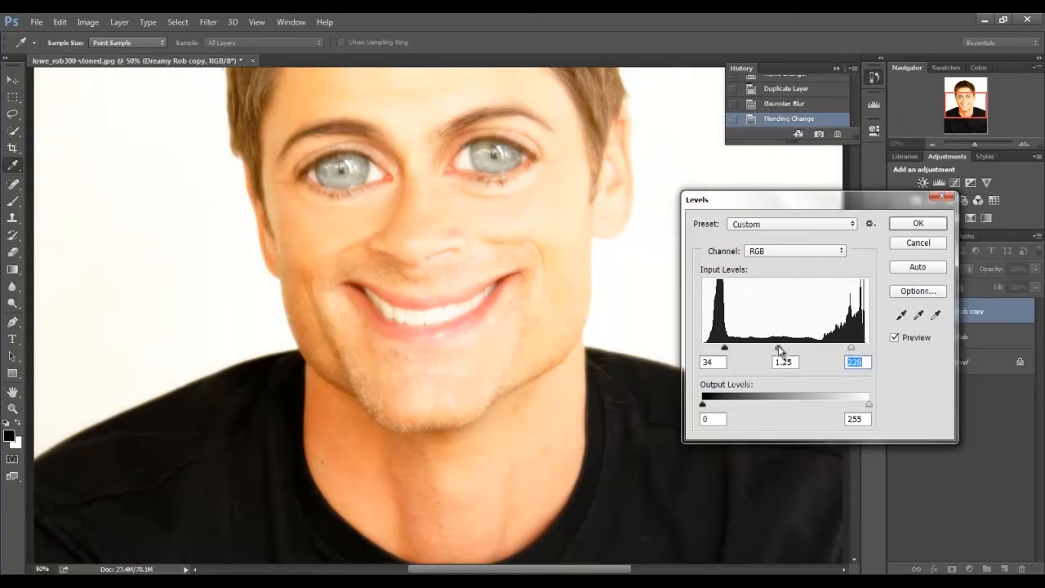
{"action": "left_click_drag", "start_coordinate": [785, 347], "coordinate": [786, 348]}
{"action": "left_click", "coordinate": [936, 227]}
{"action": "key", "text": "l"}
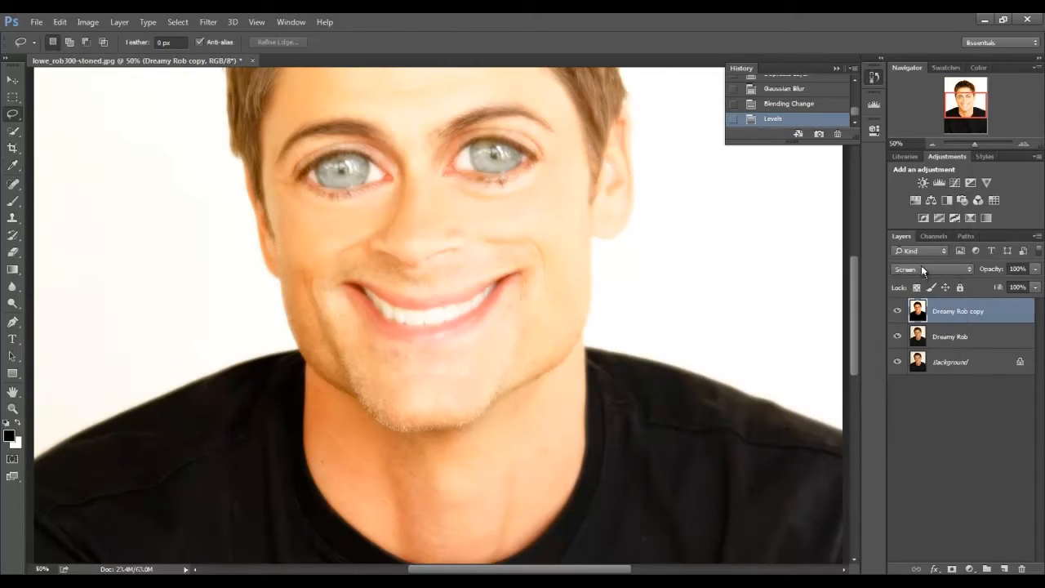
Switch the blurred layer's blend mode to Normal for comparison, and set it back to Screen.
{"action": "left_click", "coordinate": [923, 266]}
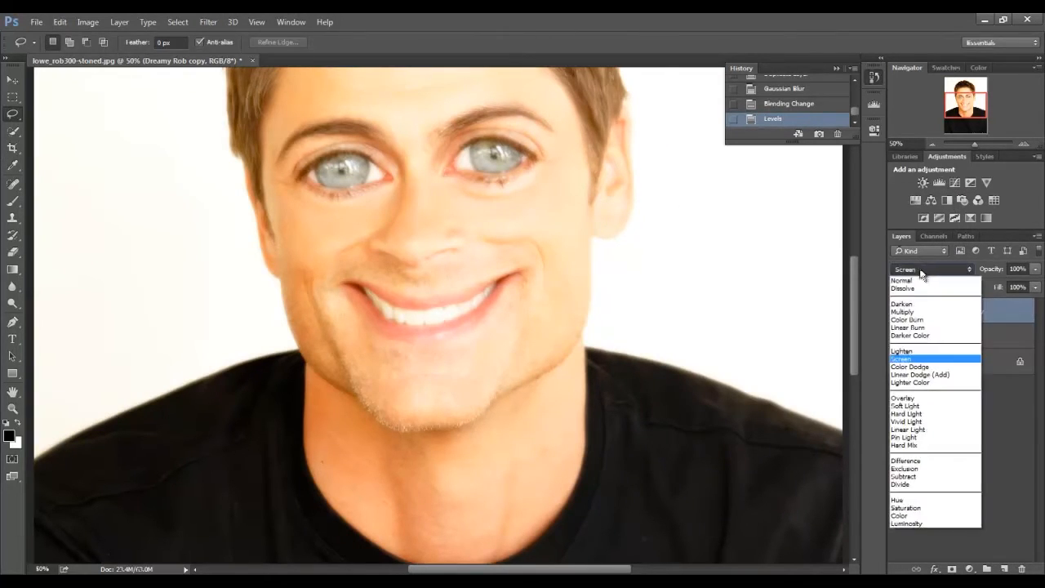
{"action": "left_click", "coordinate": [917, 276]}
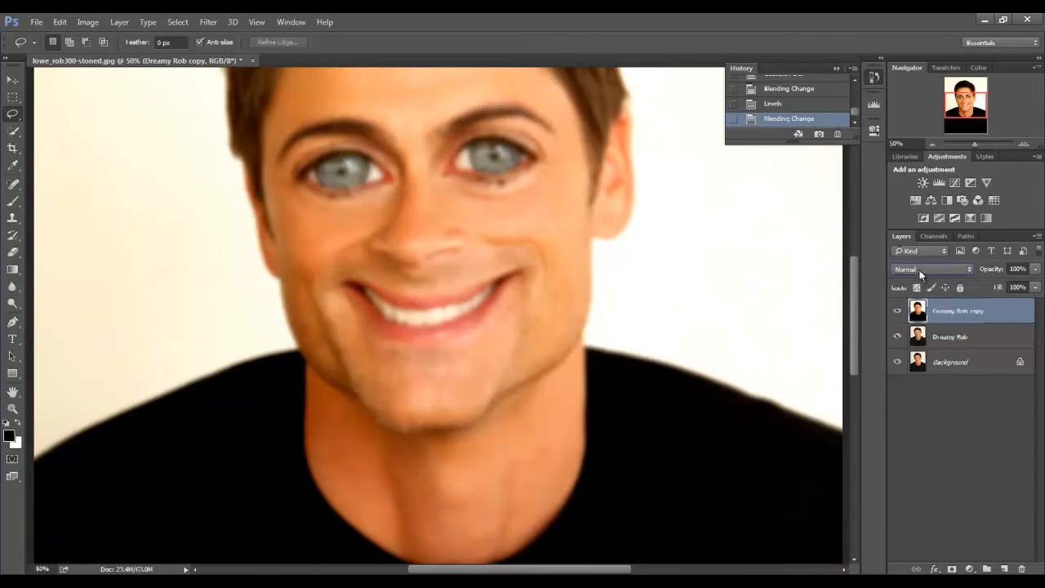
{"action": "left_click", "coordinate": [919, 269]}
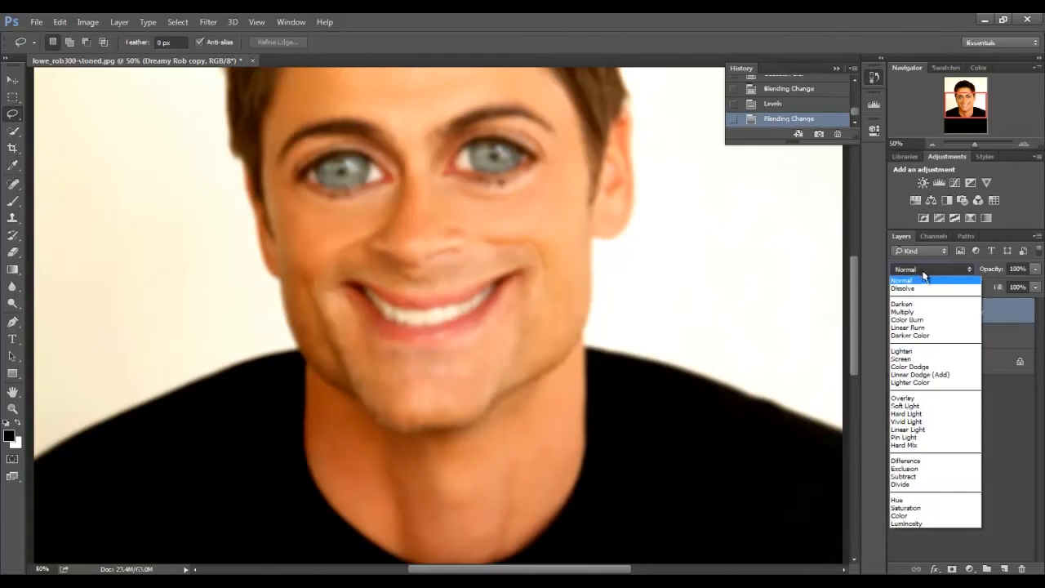
{"action": "left_click", "coordinate": [918, 359]}
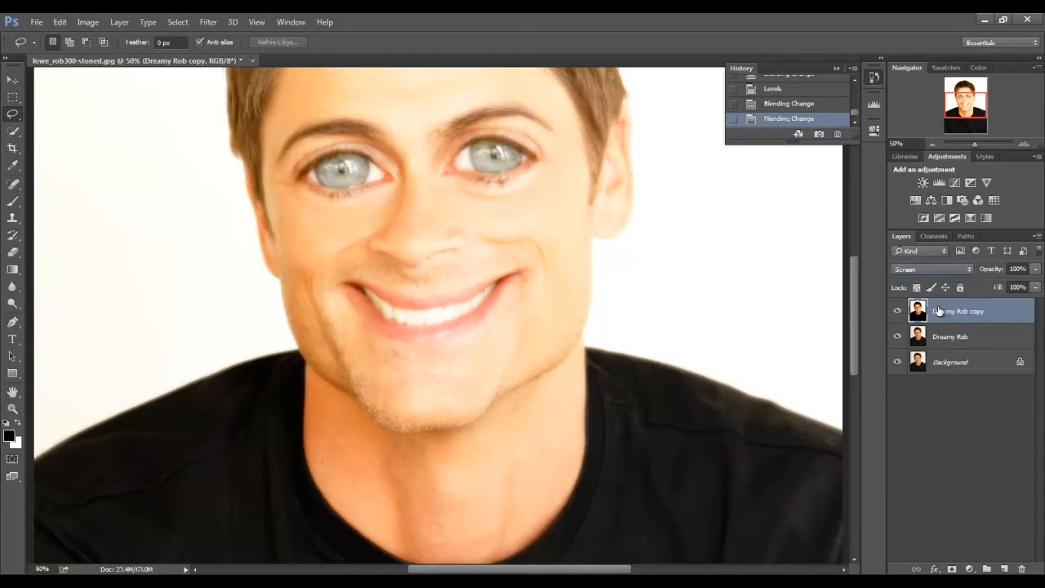
Compare the eyes and forehead at 66.67% zoom with and without the blurred Screen layer.
{"action": "left_click", "coordinate": [1023, 144]}
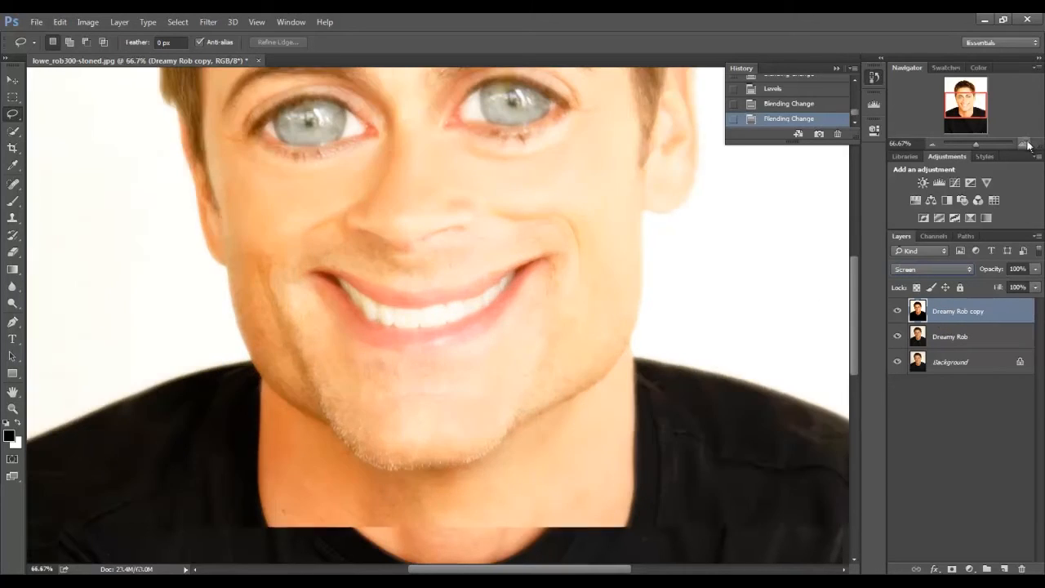
{"action": "left_click_drag", "start_coordinate": [976, 116], "coordinate": [970, 91]}
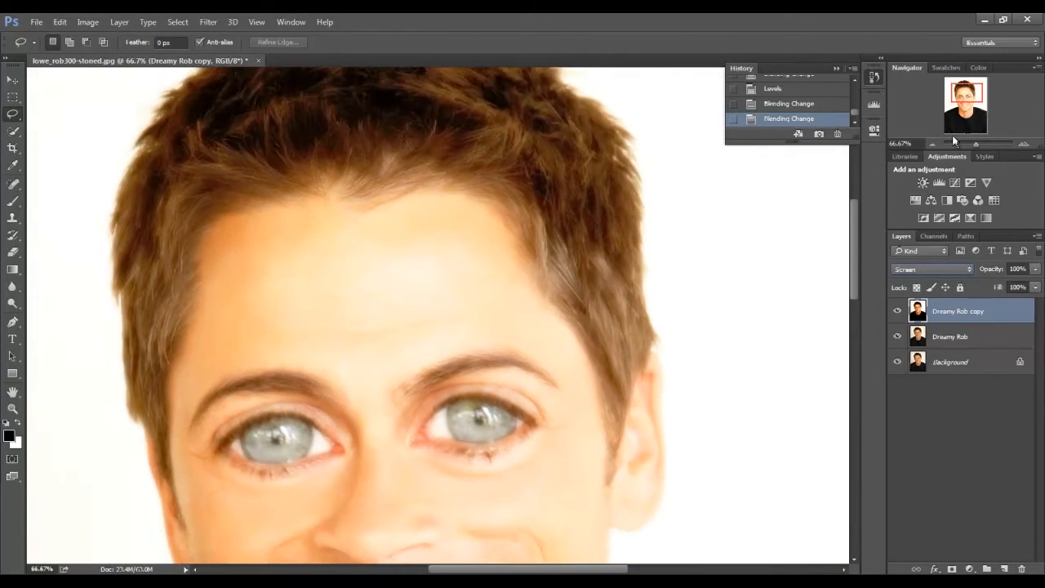
{"action": "left_click", "coordinate": [897, 312]}
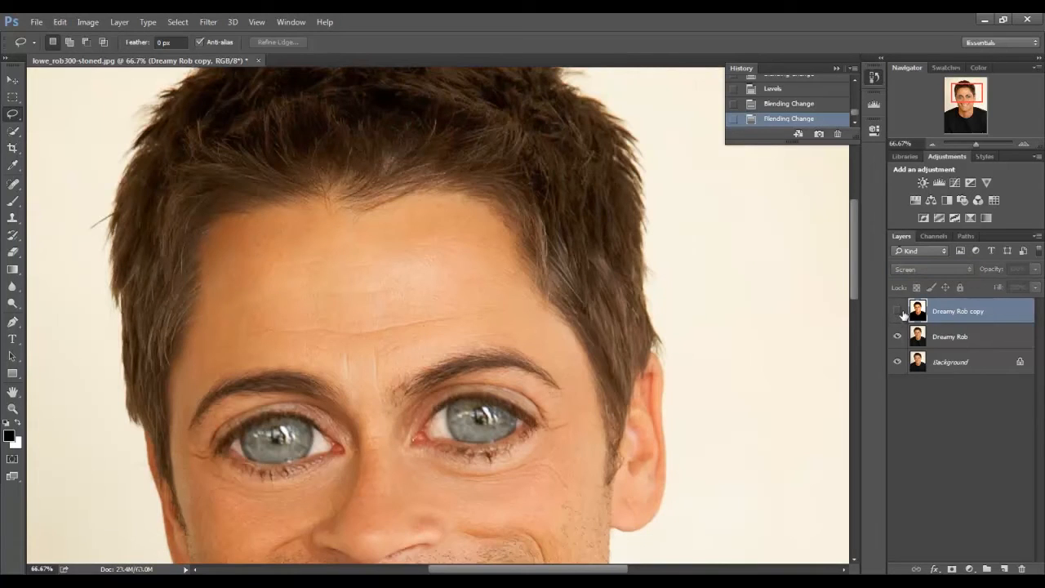
{"action": "left_click", "coordinate": [898, 313]}
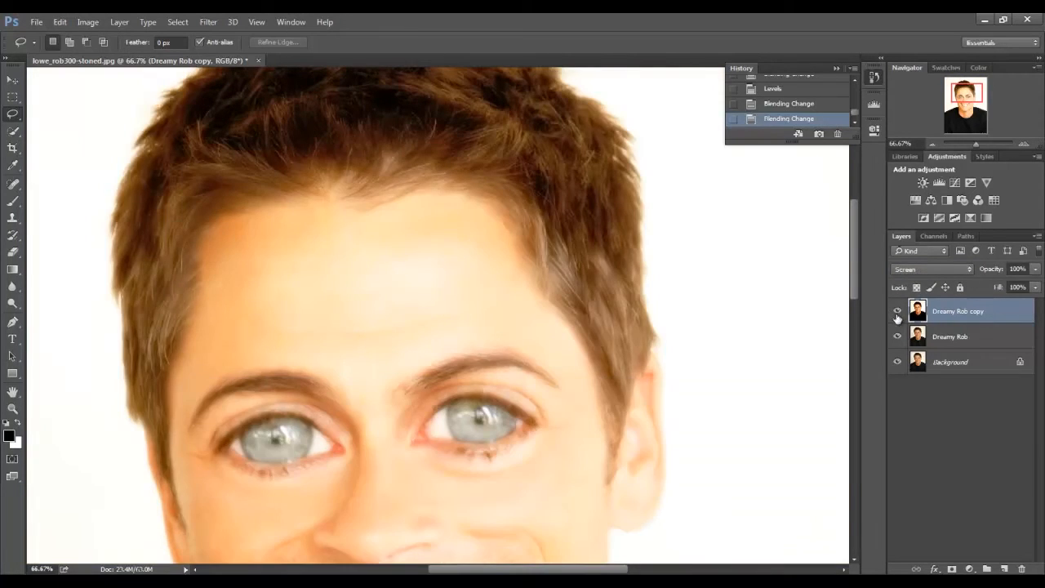
{"action": "left_click", "coordinate": [897, 316]}
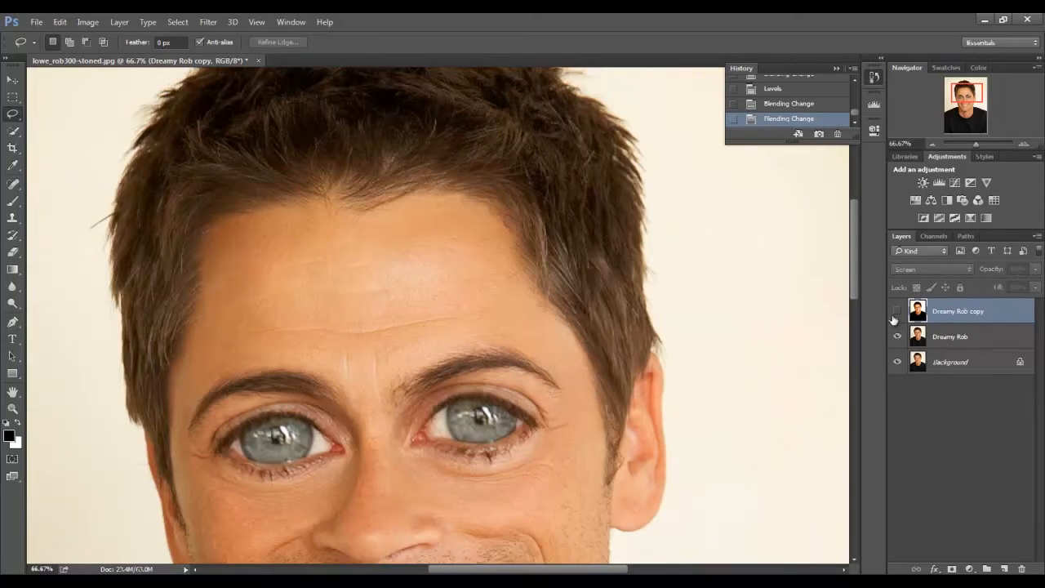
Examine the glow on the hair and hairline by repeatedly toggling the Dreamy Rob copy layer's visibility, leaving it shown.
{"action": "left_click_drag", "start_coordinate": [972, 94], "coordinate": [970, 89]}
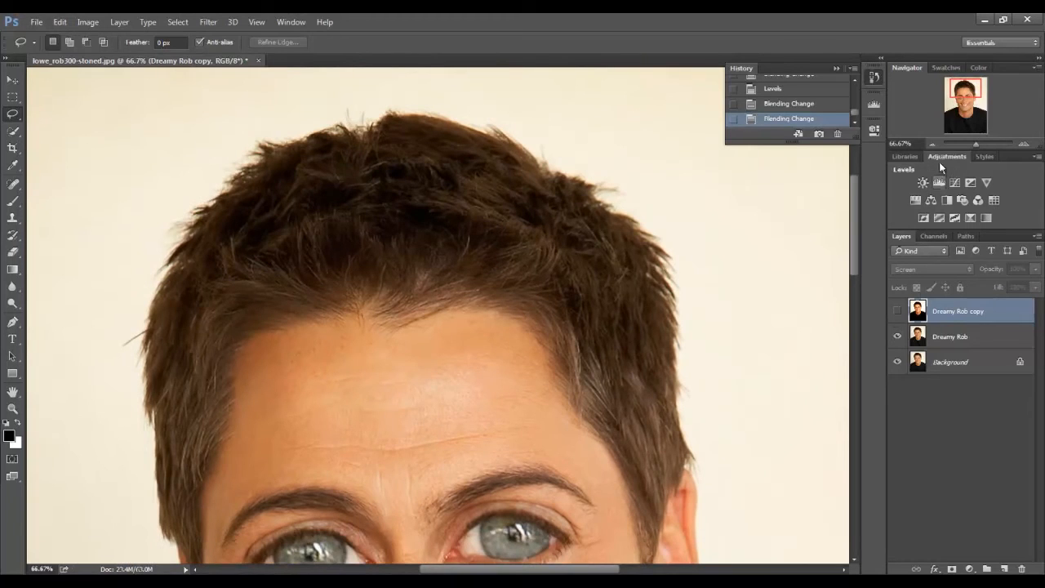
{"action": "left_click_drag", "start_coordinate": [978, 101], "coordinate": [968, 117]}
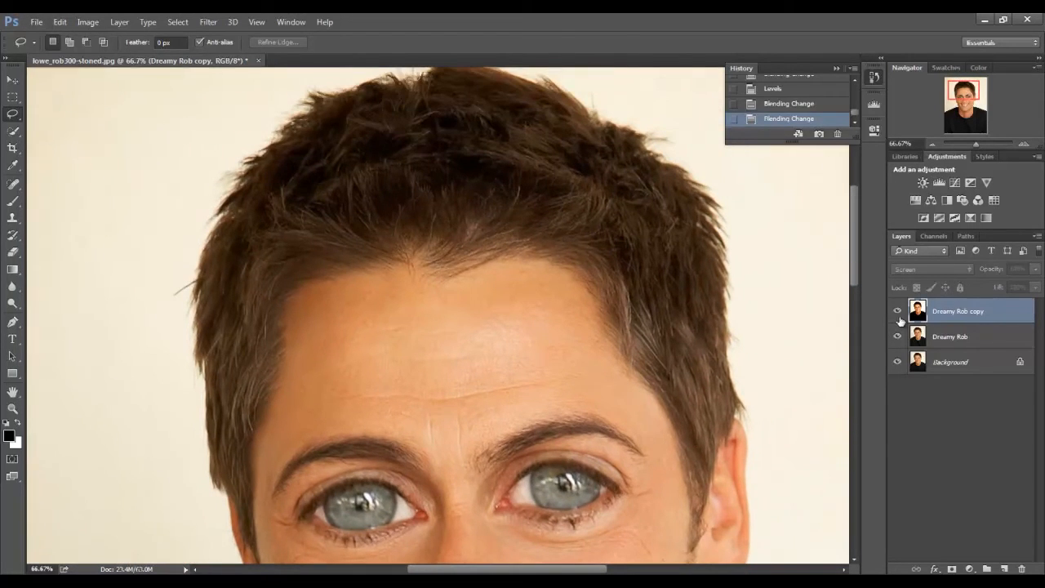
{"action": "left_click", "coordinate": [897, 312]}
{"action": "left_click", "coordinate": [897, 312]}
{"action": "left_click", "coordinate": [897, 312]}
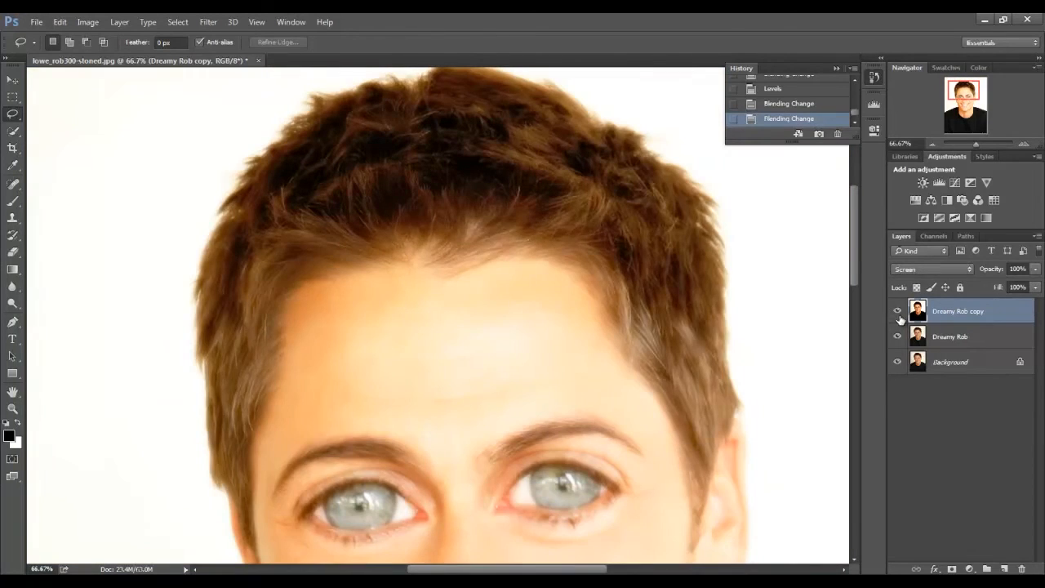
{"action": "left_click", "coordinate": [897, 312]}
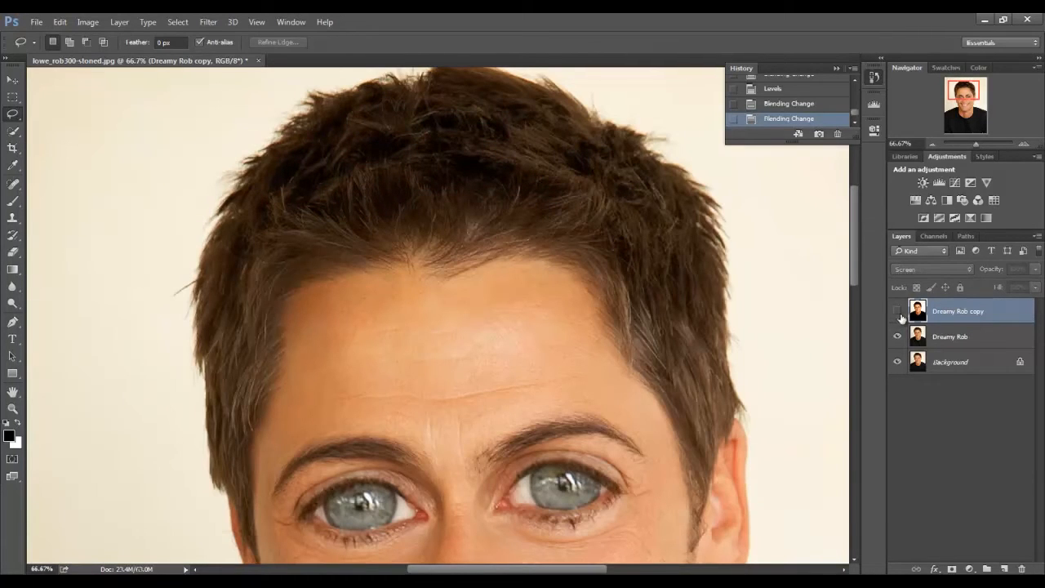
{"action": "left_click", "coordinate": [897, 312]}
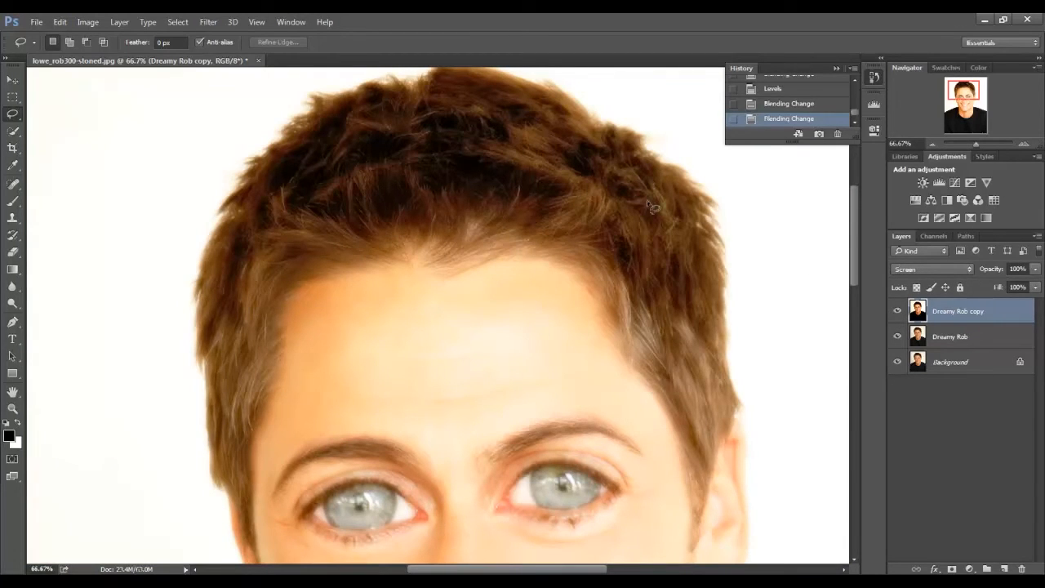
{"action": "left_click", "coordinate": [897, 313]}
{"action": "left_click", "coordinate": [898, 313]}
{"action": "left_click", "coordinate": [898, 314]}
{"action": "left_click", "coordinate": [899, 312]}
{"action": "left_click", "coordinate": [898, 313]}
{"action": "left_click", "coordinate": [898, 315]}
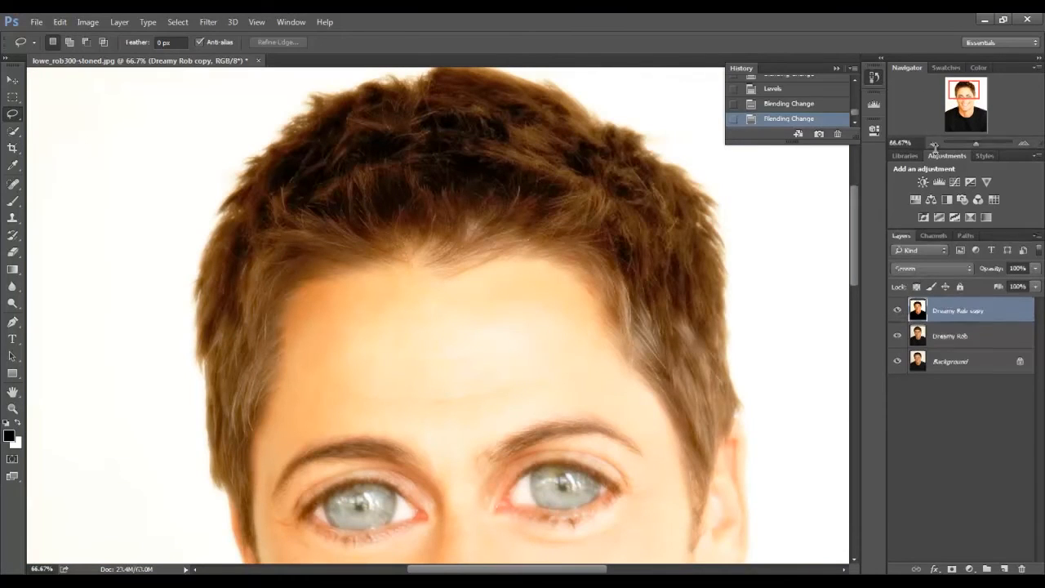
Add a layer mask to the Dreamy Rob copy layer.
{"action": "left_click", "coordinate": [933, 143]}
{"action": "left_click_drag", "start_coordinate": [974, 88], "coordinate": [972, 106]}
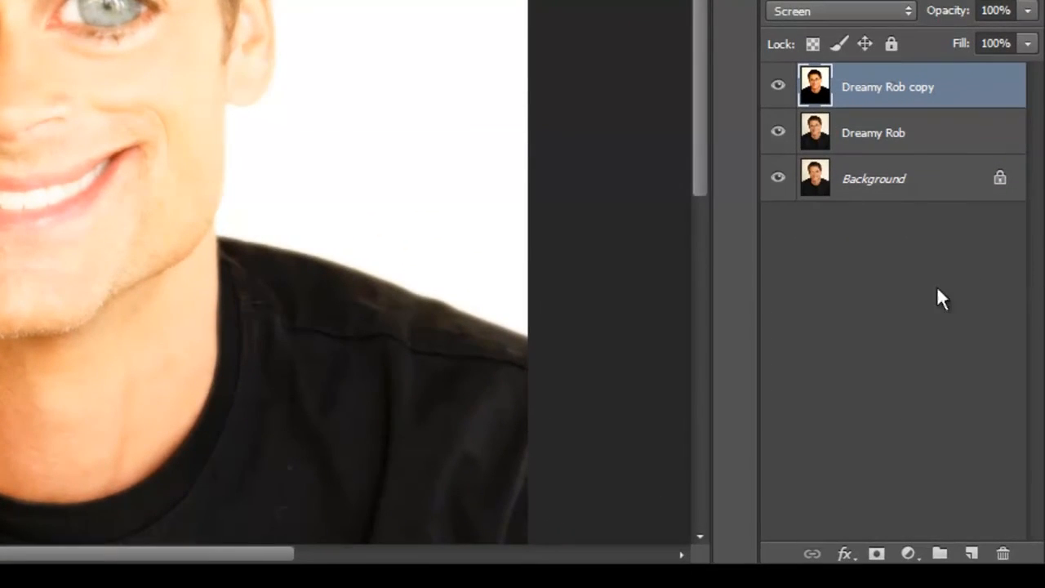
{"action": "left_click", "coordinate": [874, 555]}
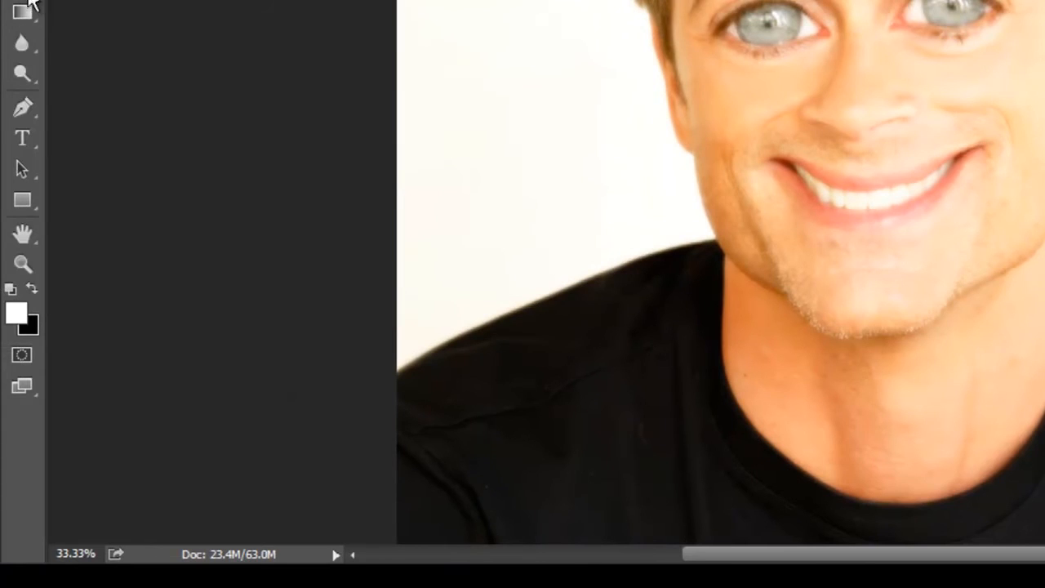
Fill the Dreamy Rob copy layer's mask with black using the Paint Bucket tool.
{"action": "left_click", "coordinate": [20, 16]}
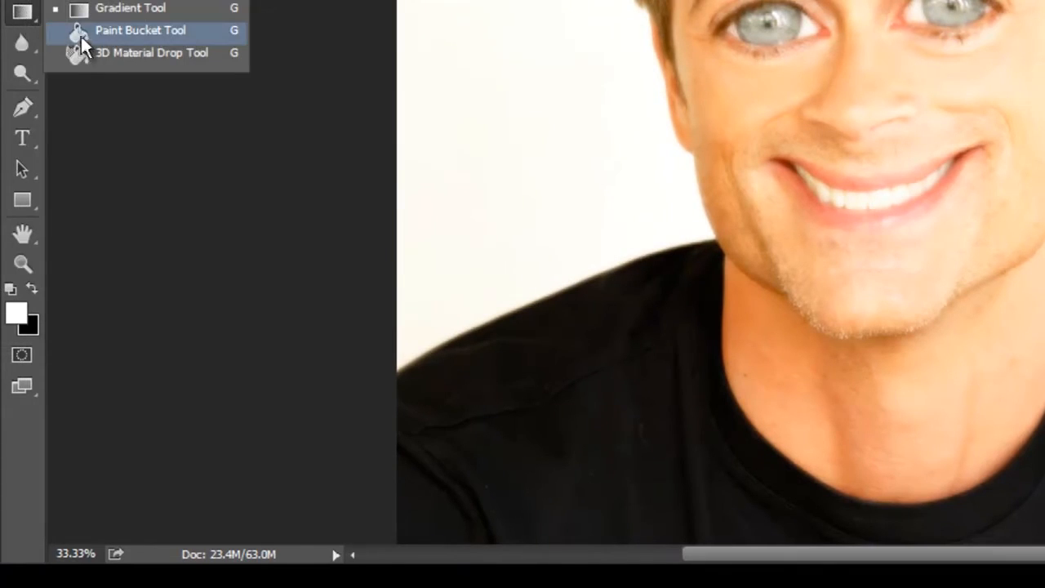
{"action": "left_click", "coordinate": [78, 33]}
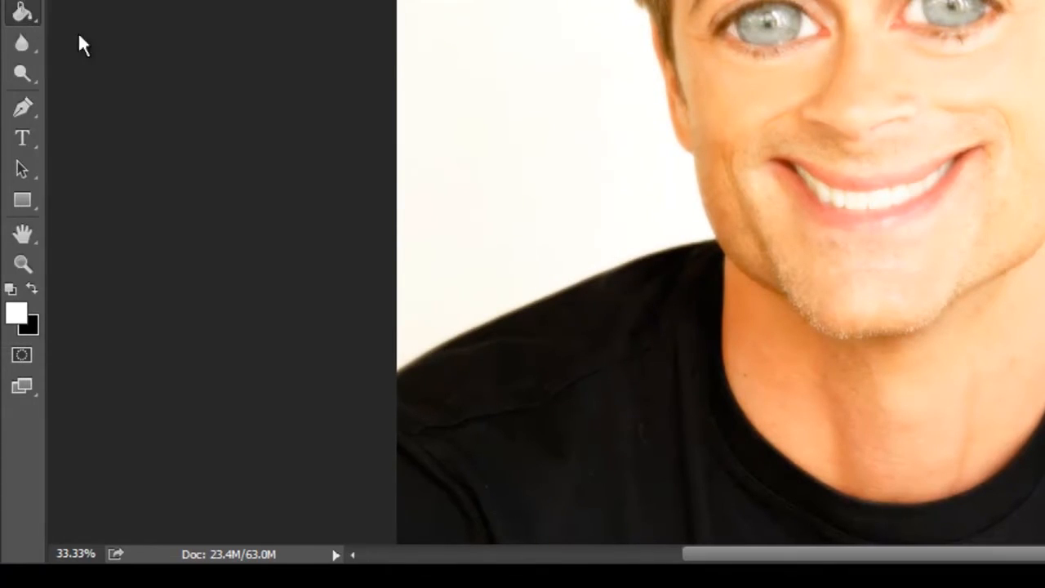
{"action": "left_click", "coordinate": [17, 313]}
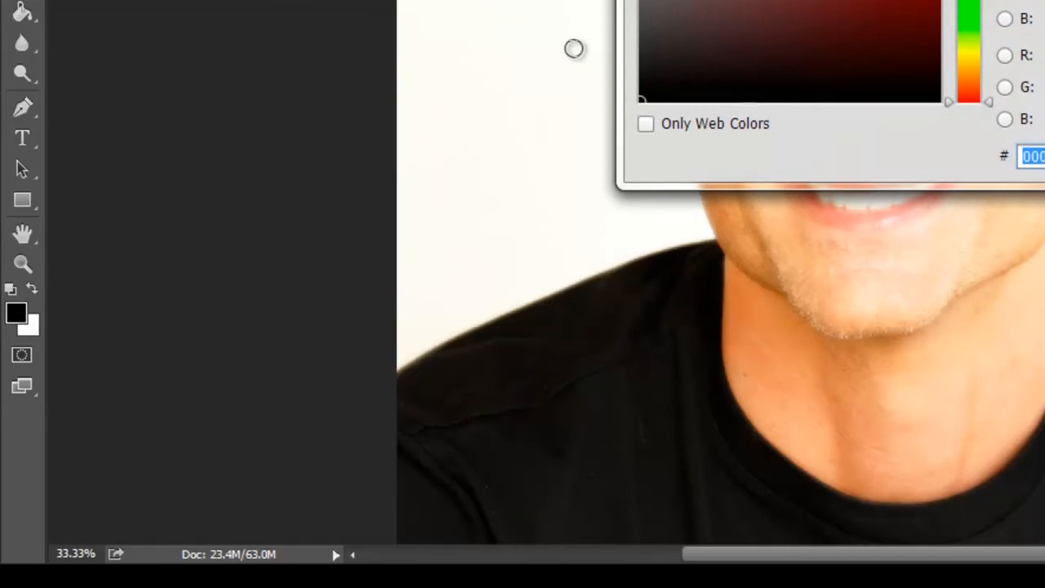
{"action": "key", "text": "Return"}
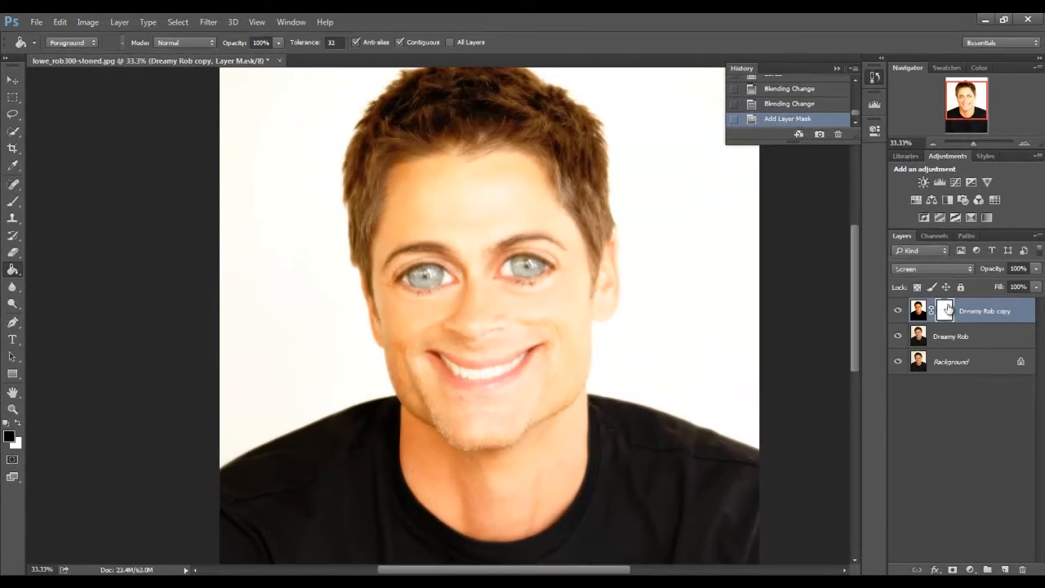
{"action": "left_click", "coordinate": [916, 310]}
{"action": "left_click", "coordinate": [946, 314]}
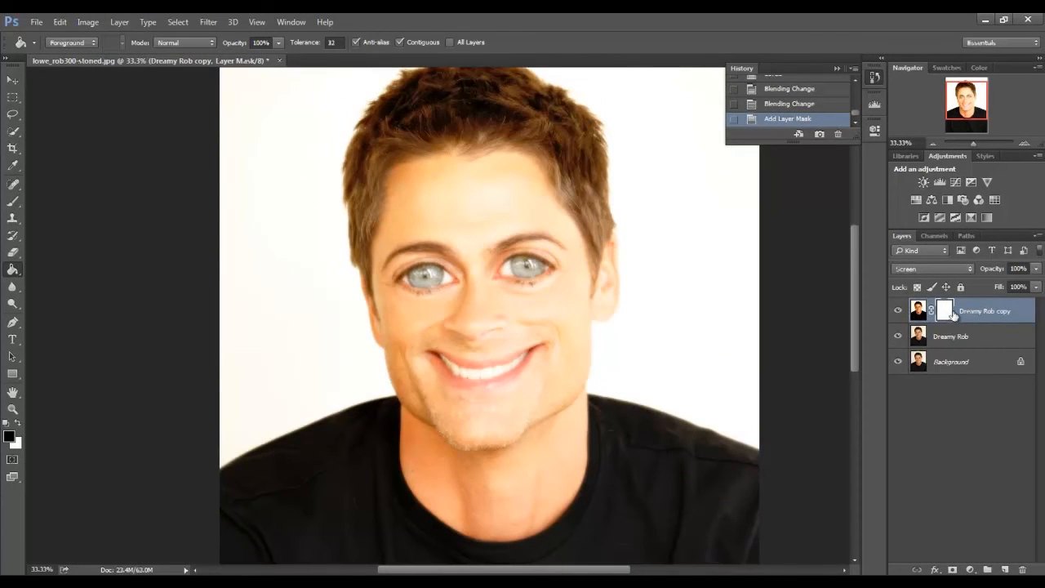
{"action": "left_click", "coordinate": [671, 252]}
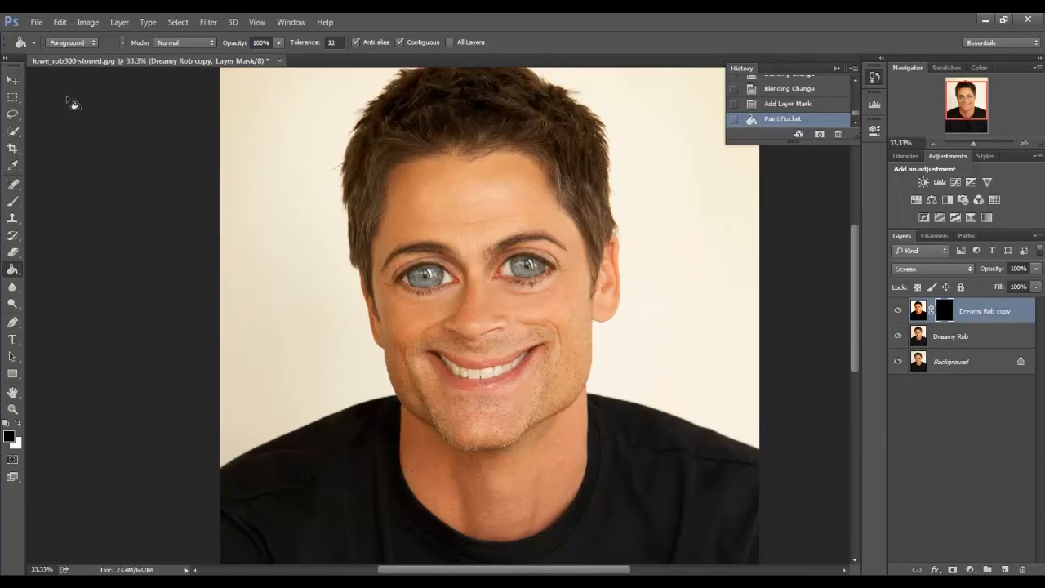
Set up the Brush tool with white as foreground colour, a size of 1163 px and 0% hardness.
{"action": "left_click", "coordinate": [13, 132]}
{"action": "left_click", "coordinate": [15, 137]}
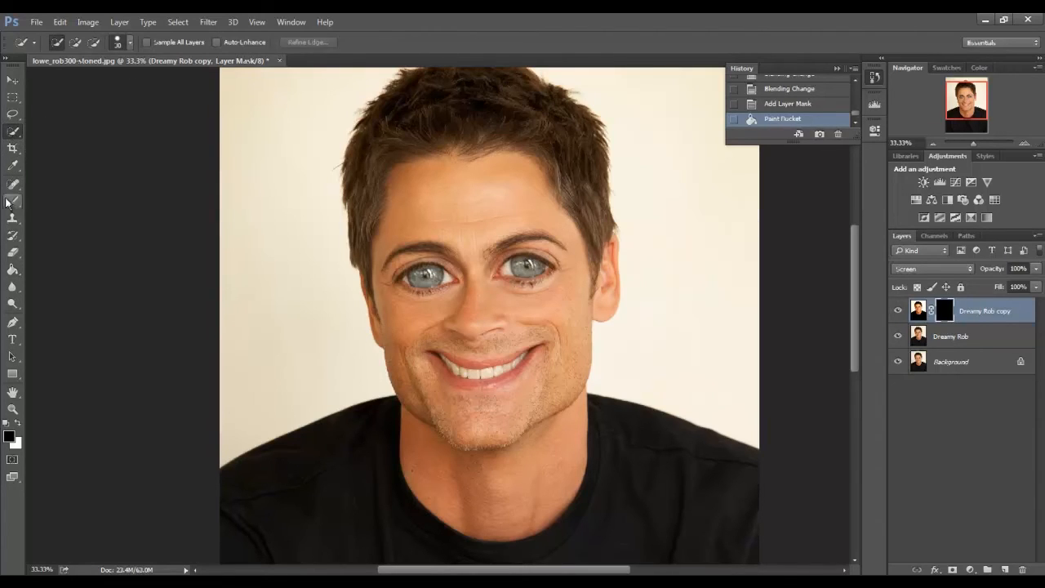
{"action": "left_click", "coordinate": [13, 235]}
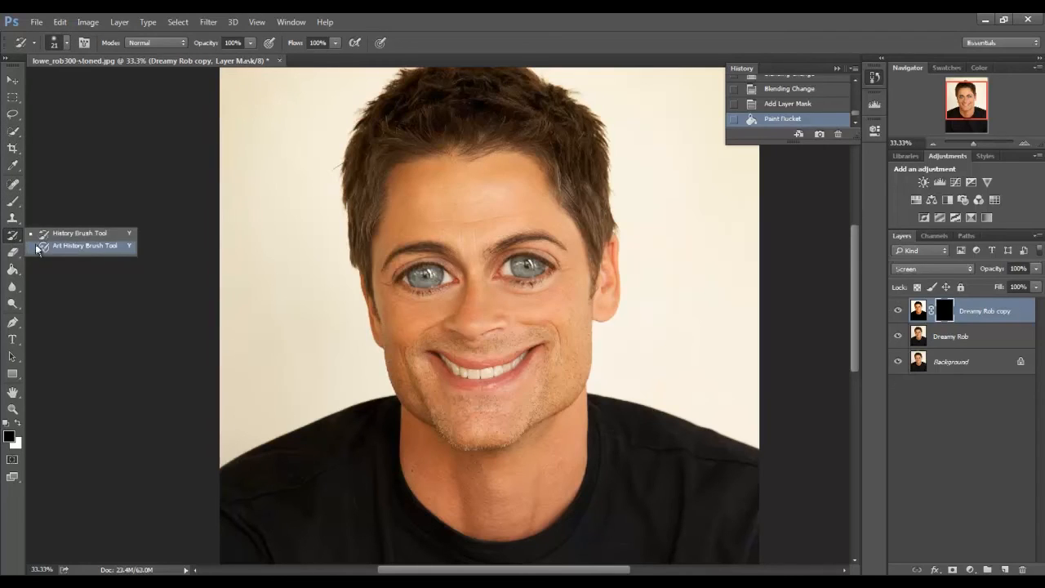
{"action": "left_click", "coordinate": [16, 239]}
{"action": "left_click", "coordinate": [20, 203]}
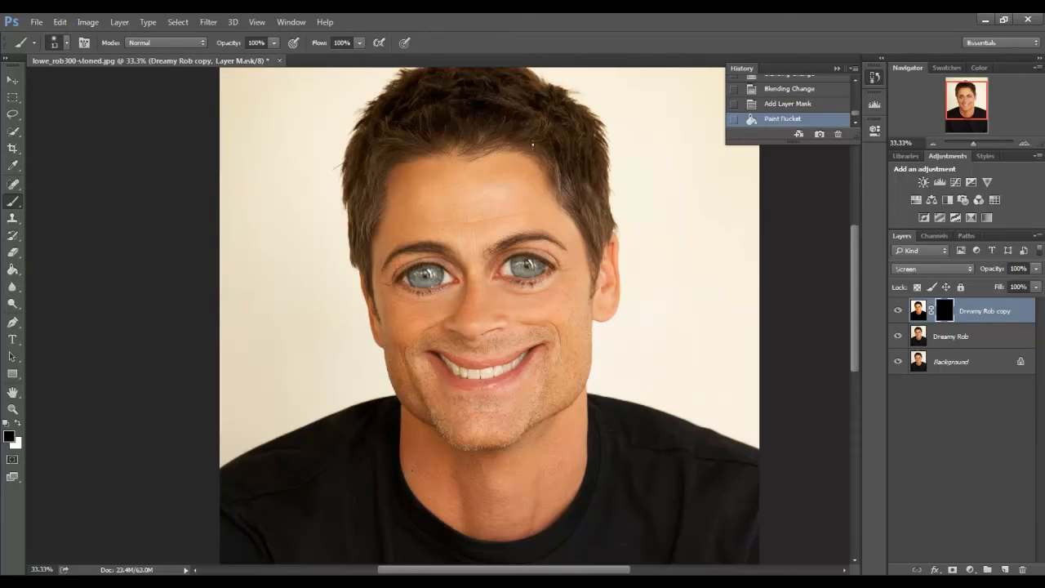
{"action": "right_click", "coordinate": [682, 249]}
{"action": "left_click_drag", "start_coordinate": [778, 281], "coordinate": [782, 283]}
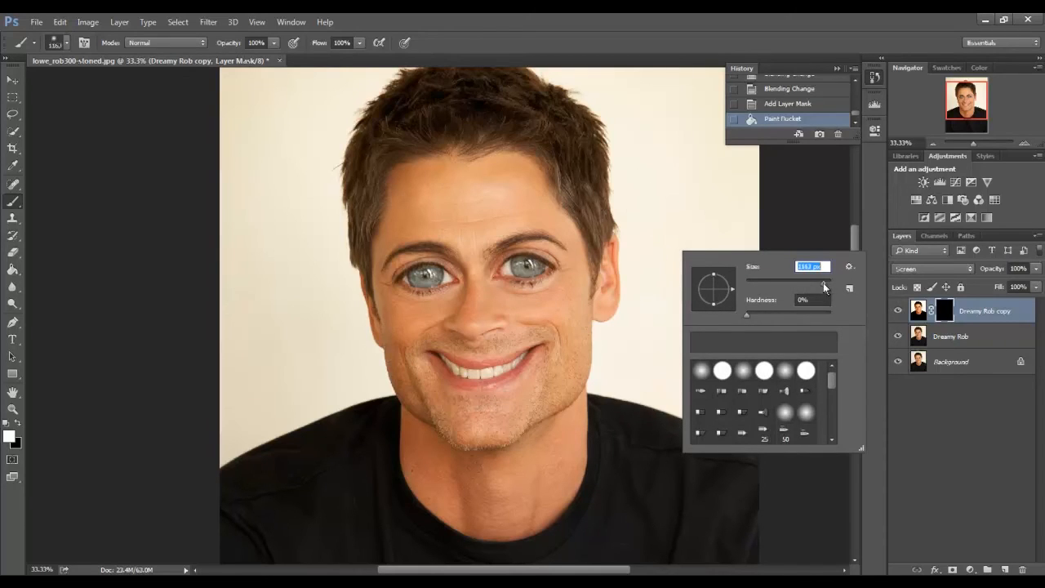
Paint white on the layer mask around the head, over the hair, neck and background, to reveal the glow there.
{"action": "left_click", "coordinate": [632, 228]}
{"action": "mouse_move", "coordinate": [608, 319]}
{"action": "left_mouse_down"}
{"action": "mouse_move", "coordinate": [607, 373]}
{"action": "mouse_move", "coordinate": [677, 373]}
{"action": "left_mouse_up"}
{"action": "mouse_move", "coordinate": [632, 214]}
{"action": "left_mouse_down"}
{"action": "mouse_move", "coordinate": [596, 110]}
{"action": "mouse_move", "coordinate": [539, 16]}
{"action": "mouse_move", "coordinate": [319, 114]}
{"action": "mouse_move", "coordinate": [295, 200]}
{"action": "mouse_move", "coordinate": [298, 303]}
{"action": "mouse_move", "coordinate": [310, 253]}
{"action": "mouse_move", "coordinate": [308, 338]}
{"action": "mouse_move", "coordinate": [252, 396]}
{"action": "mouse_move", "coordinate": [257, 370]}
{"action": "mouse_move", "coordinate": [335, 289]}
{"action": "mouse_move", "coordinate": [386, 382]}
{"action": "mouse_move", "coordinate": [385, 438]}
{"action": "mouse_move", "coordinate": [408, 478]}
{"action": "mouse_move", "coordinate": [457, 507]}
{"action": "mouse_move", "coordinate": [591, 469]}
{"action": "mouse_move", "coordinate": [583, 158]}
{"action": "mouse_move", "coordinate": [501, 93]}
{"action": "mouse_move", "coordinate": [355, 162]}
{"action": "mouse_move", "coordinate": [369, 143]}
{"action": "mouse_move", "coordinate": [316, 261]}
{"action": "mouse_move", "coordinate": [462, 233]}
{"action": "mouse_move", "coordinate": [474, 256]}
{"action": "mouse_move", "coordinate": [478, 174]}
{"action": "mouse_move", "coordinate": [511, 133]}
{"action": "left_mouse_up"}
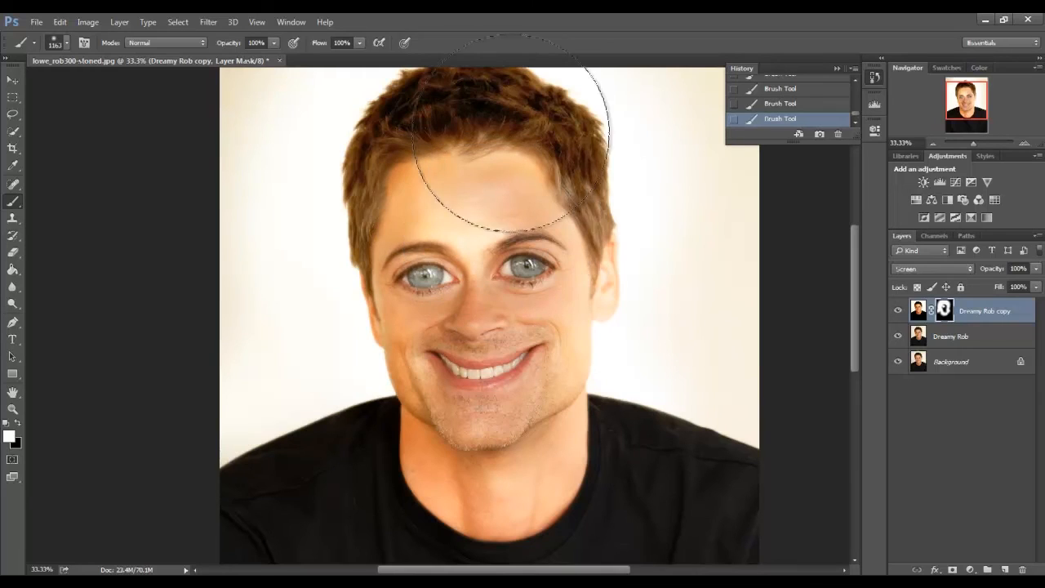
Lower the brush opacity to 34% and reduce its flow, and paint the mask over the face for a softer glow.
{"action": "left_click", "coordinate": [274, 43]}
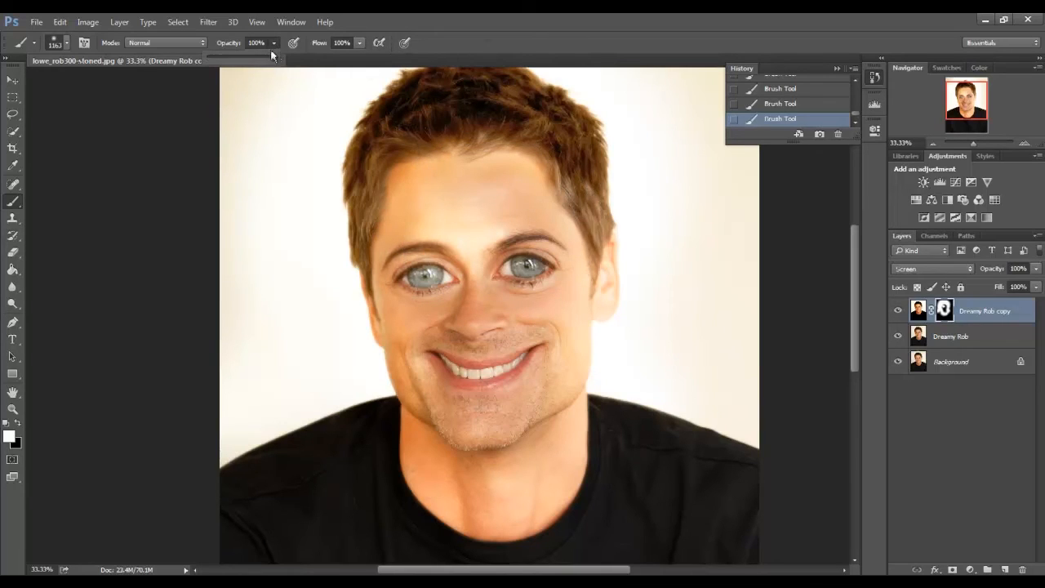
{"action": "left_click_drag", "start_coordinate": [247, 54], "coordinate": [229, 55]}
{"action": "left_click", "coordinate": [359, 43]}
{"action": "left_click_drag", "start_coordinate": [363, 59], "coordinate": [352, 64]}
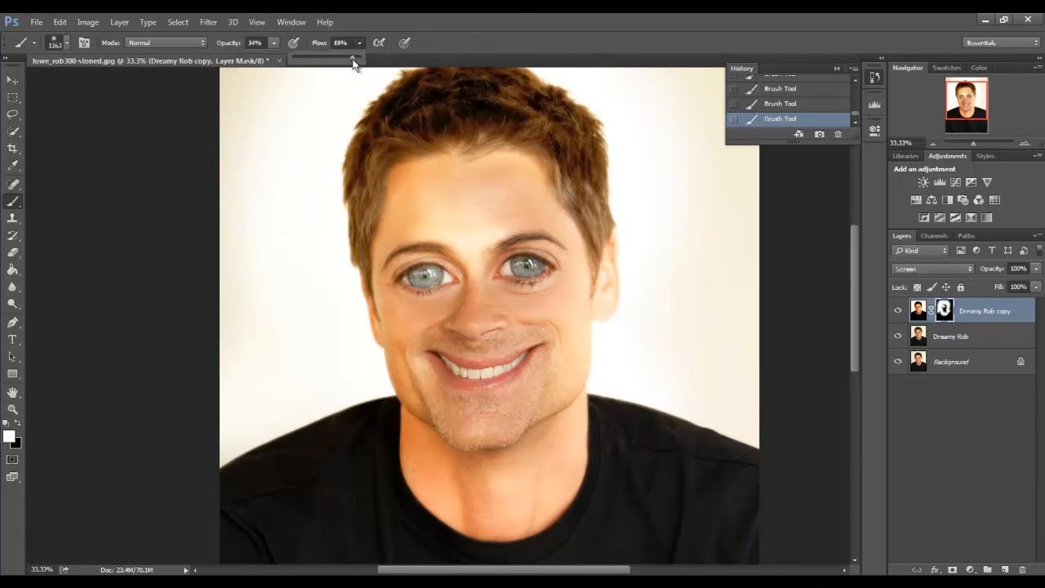
{"action": "mouse_move", "coordinate": [407, 129]}
{"action": "left_mouse_down"}
{"action": "mouse_move", "coordinate": [497, 133]}
{"action": "mouse_move", "coordinate": [408, 128]}
{"action": "mouse_move", "coordinate": [553, 213]}
{"action": "mouse_move", "coordinate": [534, 338]}
{"action": "mouse_move", "coordinate": [437, 452]}
{"action": "mouse_move", "coordinate": [511, 463]}
{"action": "mouse_move", "coordinate": [422, 409]}
{"action": "mouse_move", "coordinate": [438, 299]}
{"action": "mouse_move", "coordinate": [373, 319]}
{"action": "mouse_move", "coordinate": [378, 287]}
{"action": "mouse_move", "coordinate": [392, 361]}
{"action": "mouse_move", "coordinate": [389, 229]}
{"action": "mouse_move", "coordinate": [424, 392]}
{"action": "mouse_move", "coordinate": [389, 280]}
{"action": "mouse_move", "coordinate": [381, 413]}
{"action": "mouse_move", "coordinate": [291, 449]}
{"action": "mouse_move", "coordinate": [397, 250]}
{"action": "mouse_move", "coordinate": [541, 289]}
{"action": "mouse_move", "coordinate": [552, 361]}
{"action": "mouse_move", "coordinate": [614, 266]}
{"action": "mouse_move", "coordinate": [593, 283]}
{"action": "mouse_move", "coordinate": [564, 385]}
{"action": "mouse_move", "coordinate": [502, 473]}
{"action": "mouse_move", "coordinate": [436, 366]}
{"action": "mouse_move", "coordinate": [448, 455]}
{"action": "mouse_move", "coordinate": [455, 252]}
{"action": "mouse_move", "coordinate": [395, 340]}
{"action": "mouse_move", "coordinate": [391, 321]}
{"action": "left_mouse_up"}
Set the brush to 60% opacity and 52% flow with pen pressure controlling opacity, and paint the mask across the upper head.
{"action": "left_click", "coordinate": [273, 46]}
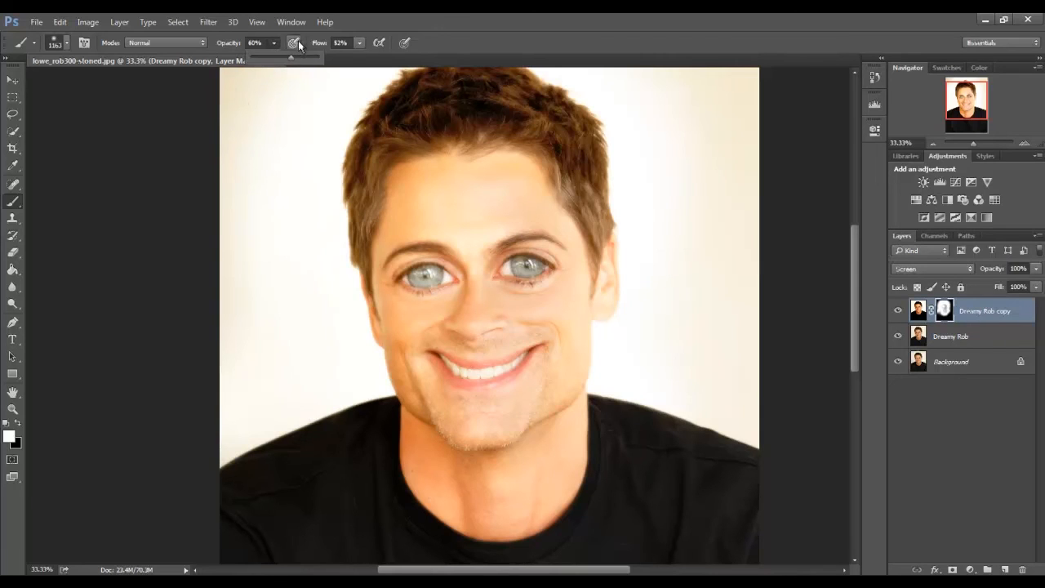
{"action": "left_click", "coordinate": [296, 46]}
{"action": "mouse_move", "coordinate": [350, 214]}
{"action": "left_mouse_down"}
{"action": "mouse_move", "coordinate": [331, 325]}
{"action": "mouse_move", "coordinate": [354, 212]}
{"action": "mouse_move", "coordinate": [348, 301]}
{"action": "mouse_move", "coordinate": [362, 361]}
{"action": "mouse_move", "coordinate": [546, 320]}
{"action": "mouse_move", "coordinate": [570, 266]}
{"action": "mouse_move", "coordinate": [535, 418]}
{"action": "mouse_move", "coordinate": [605, 278]}
{"action": "mouse_move", "coordinate": [625, 192]}
{"action": "left_mouse_up"}
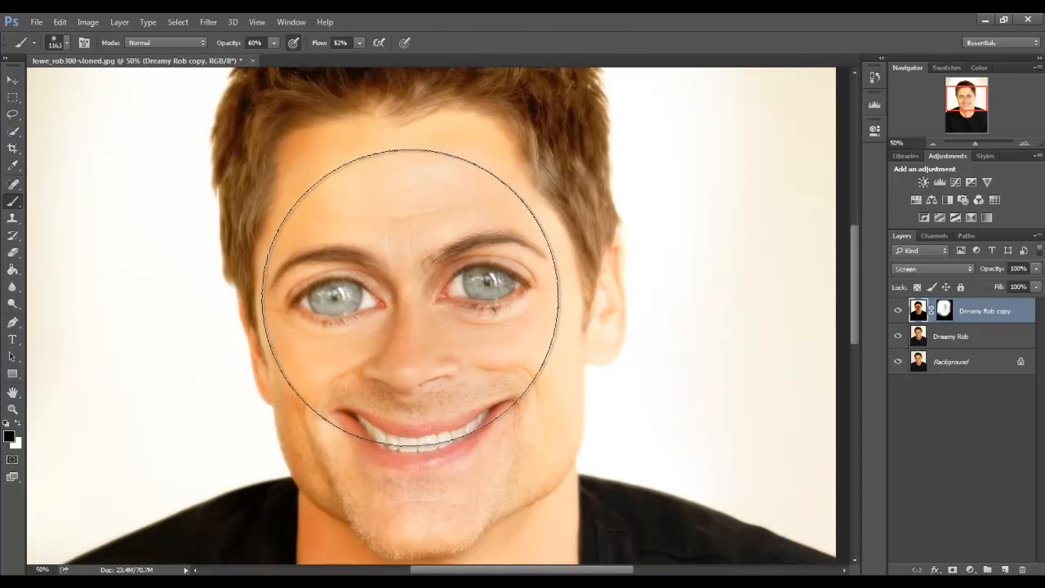
Examine the face at 100% zoom and compare it with the Dreamy Rob copy layer hidden and shown.
{"action": "left_click", "coordinate": [1026, 144]}
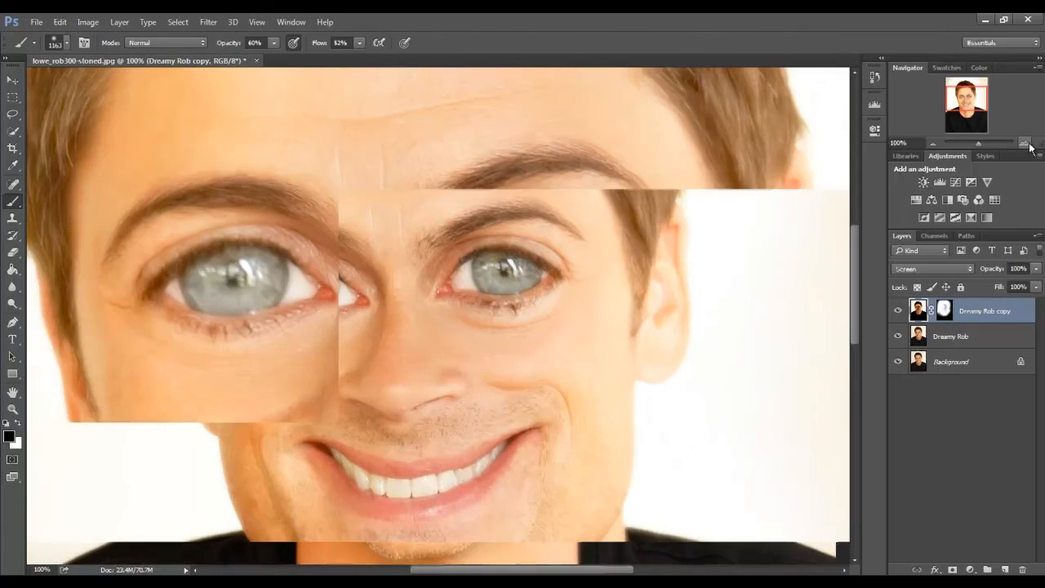
{"action": "left_click_drag", "start_coordinate": [966, 100], "coordinate": [969, 108]}
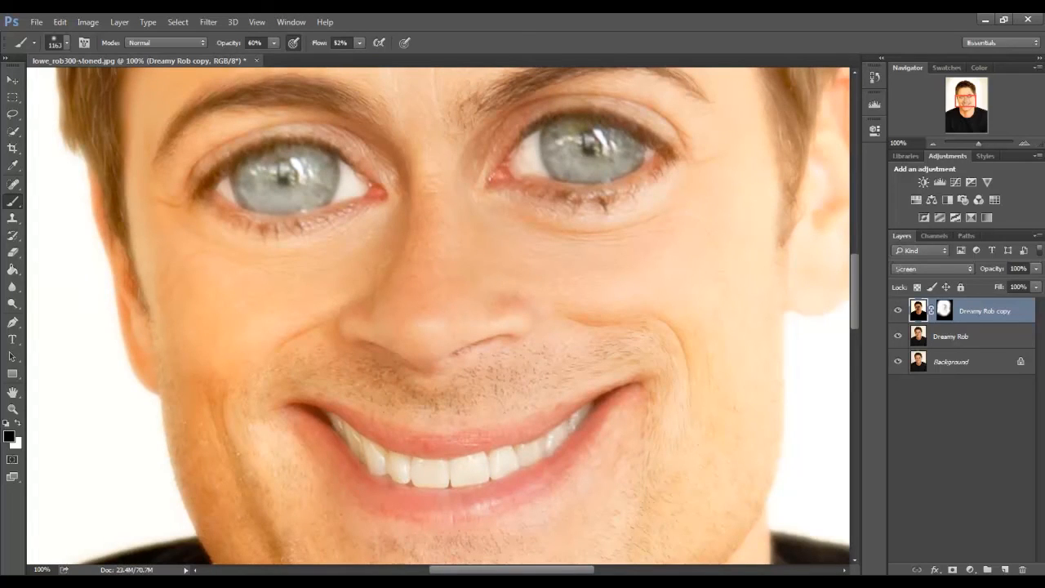
{"action": "left_click", "coordinate": [898, 311]}
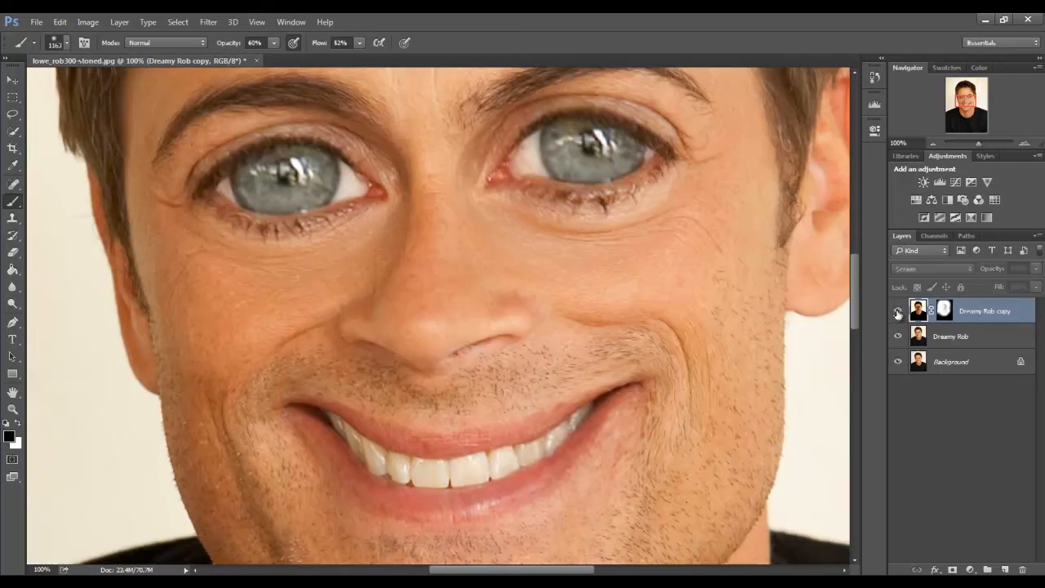
{"action": "left_click", "coordinate": [897, 312]}
{"action": "left_click", "coordinate": [897, 311]}
{"action": "left_click", "coordinate": [897, 311]}
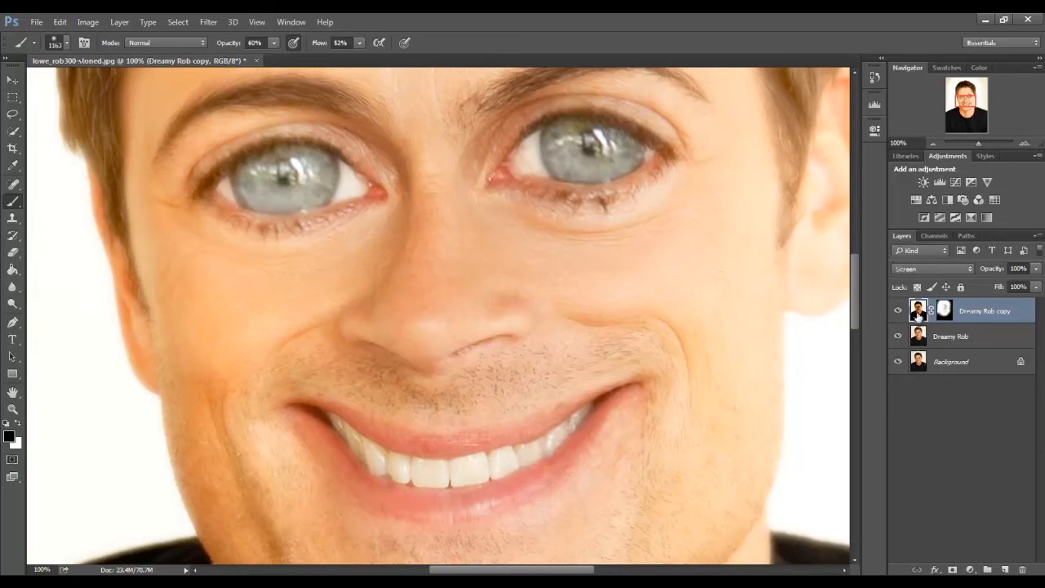
{"action": "left_click", "coordinate": [897, 311]}
{"action": "left_click", "coordinate": [897, 311]}
Paint black on the Dreamy Rob copy layer's mask over the chin and mouth with a 176 px soft brush to restore detail.
{"action": "left_click", "coordinate": [944, 311]}
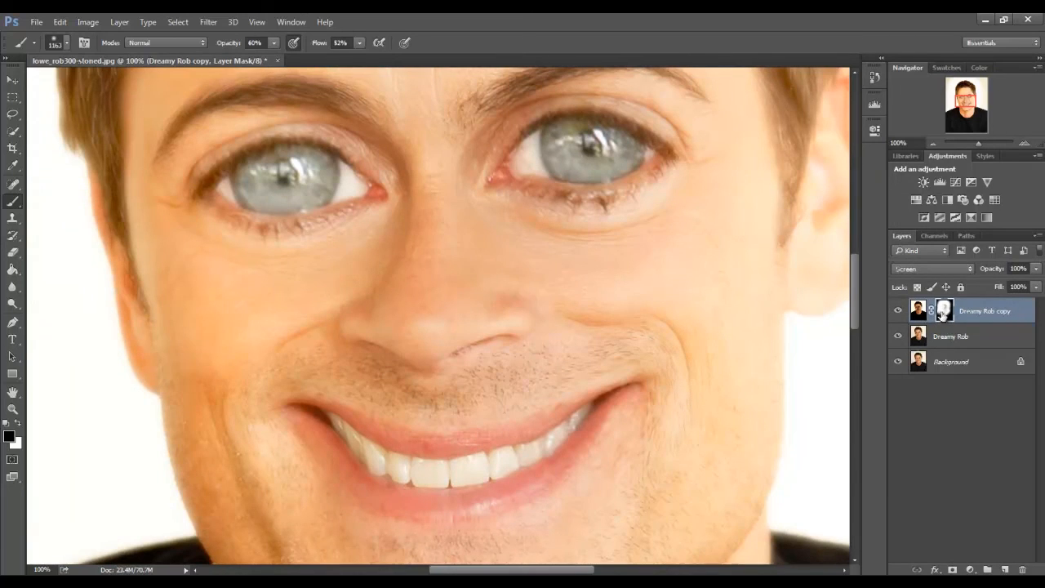
{"action": "key", "text": "ctrl+minus"}
{"action": "key", "text": "ctrl+minus"}
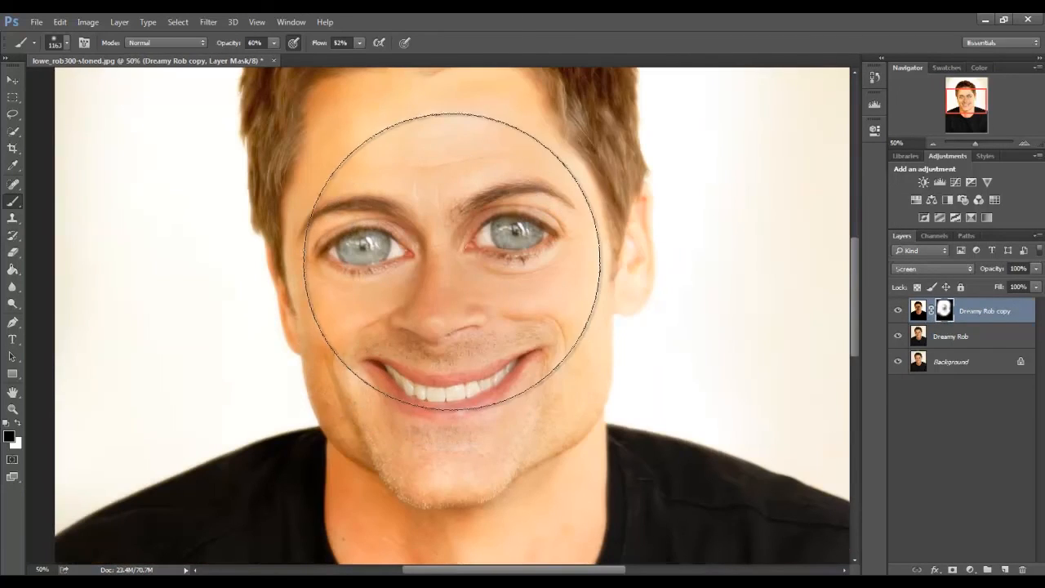
{"action": "right_click", "coordinate": [534, 269]}
{"action": "left_click_drag", "start_coordinate": [592, 259], "coordinate": [587, 258]}
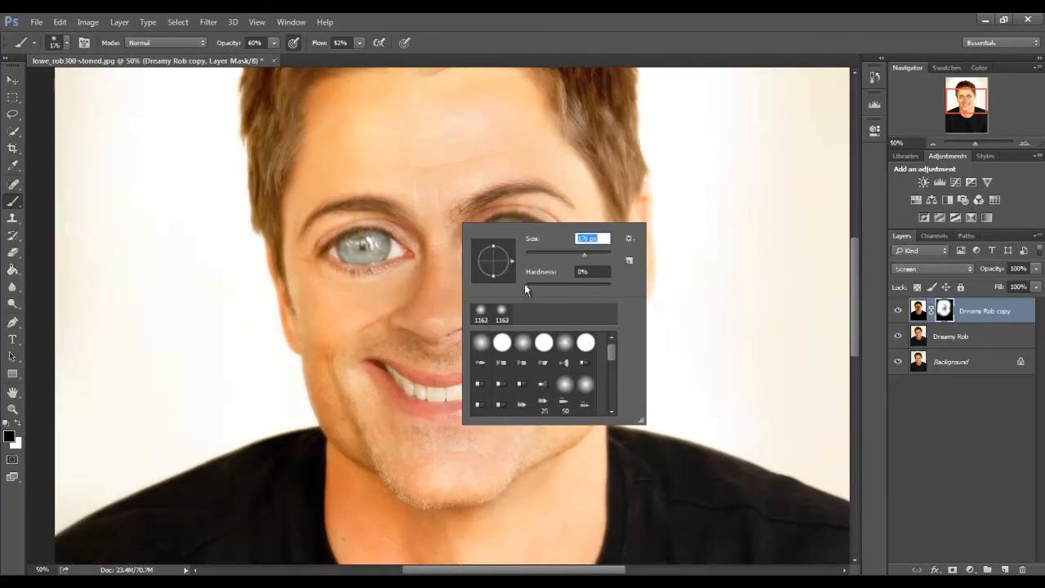
{"action": "left_click", "coordinate": [422, 392]}
{"action": "mouse_move", "coordinate": [434, 445]}
{"action": "left_mouse_down"}
{"action": "mouse_move", "coordinate": [462, 451]}
{"action": "mouse_move", "coordinate": [417, 452]}
{"action": "mouse_move", "coordinate": [476, 454]}
{"action": "mouse_move", "coordinate": [422, 459]}
{"action": "mouse_move", "coordinate": [364, 359]}
{"action": "mouse_move", "coordinate": [389, 440]}
{"action": "mouse_move", "coordinate": [376, 363]}
{"action": "left_mouse_up"}
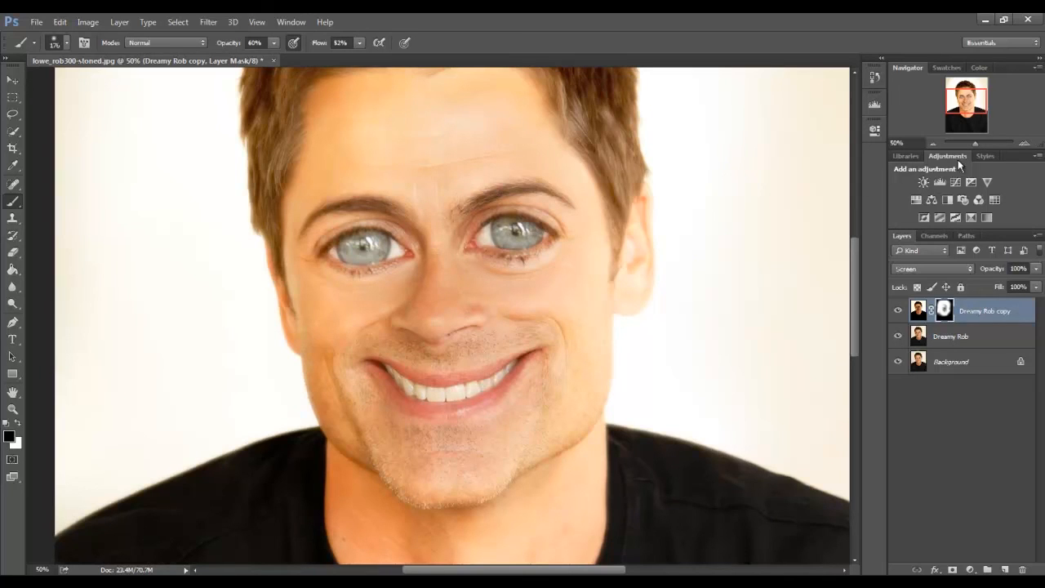
Paint black on the layer mask over the hair with the same brush to bring back its detail.
{"action": "left_click_drag", "start_coordinate": [976, 106], "coordinate": [935, 114]}
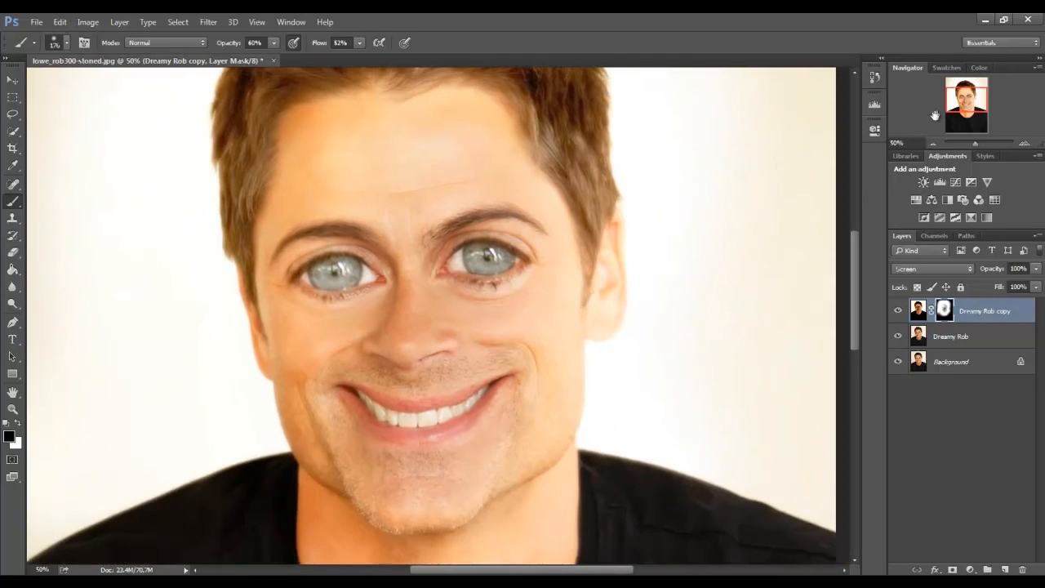
{"action": "left_click_drag", "start_coordinate": [849, 123], "coordinate": [968, 114]}
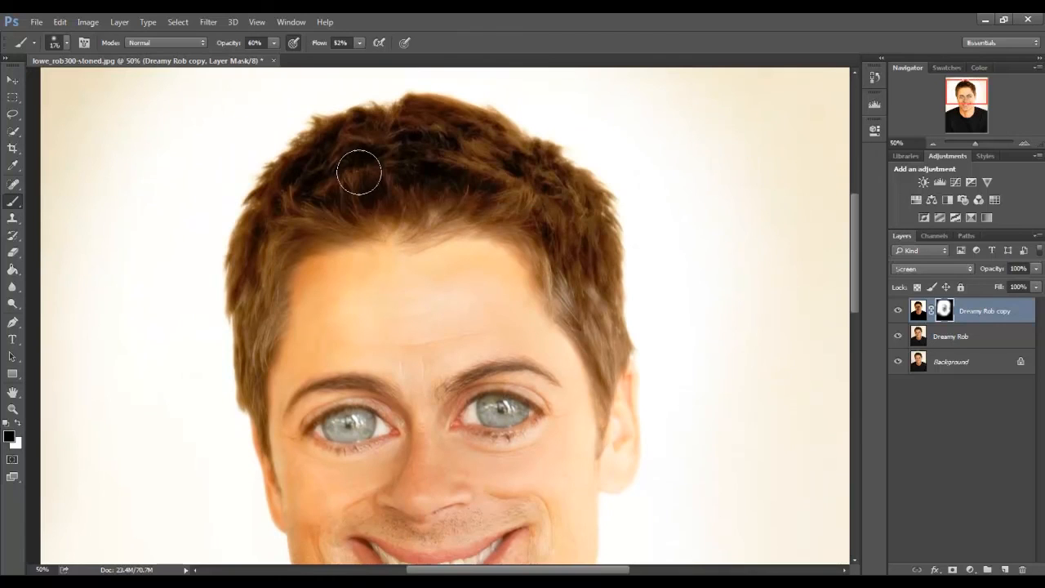
{"action": "mouse_move", "coordinate": [259, 316]}
{"action": "left_mouse_down"}
{"action": "mouse_move", "coordinate": [323, 256]}
{"action": "mouse_move", "coordinate": [338, 270]}
{"action": "mouse_move", "coordinate": [432, 253]}
{"action": "mouse_move", "coordinate": [502, 269]}
{"action": "mouse_move", "coordinate": [484, 239]}
{"action": "mouse_move", "coordinate": [536, 299]}
{"action": "left_mouse_up"}
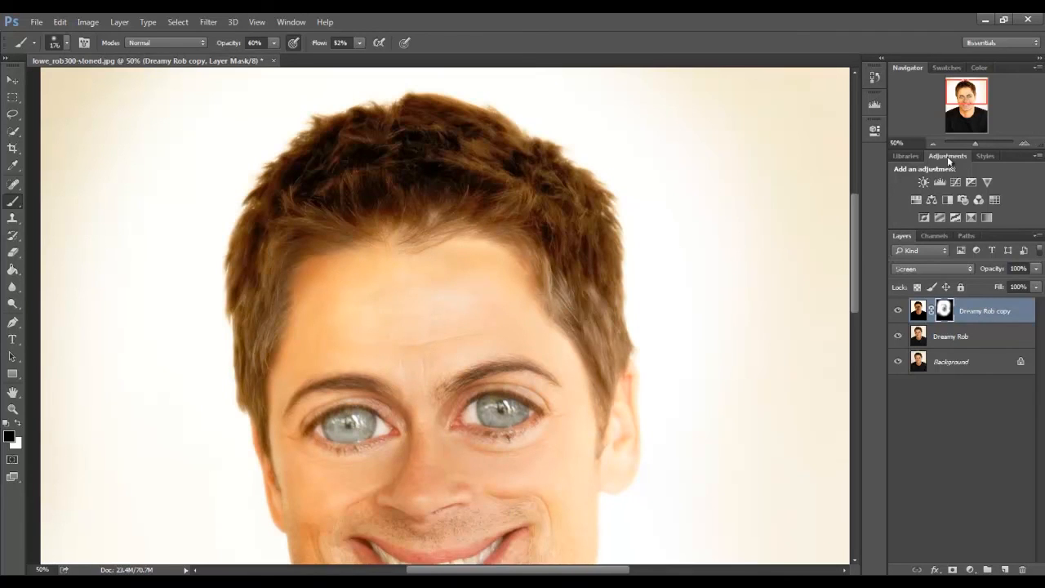
Review the portrait at several zoom levels and compare it with the Dreamy Rob copy glow layer hidden and shown.
{"action": "left_click", "coordinate": [932, 143]}
{"action": "left_click_drag", "start_coordinate": [960, 107], "coordinate": [963, 124]}
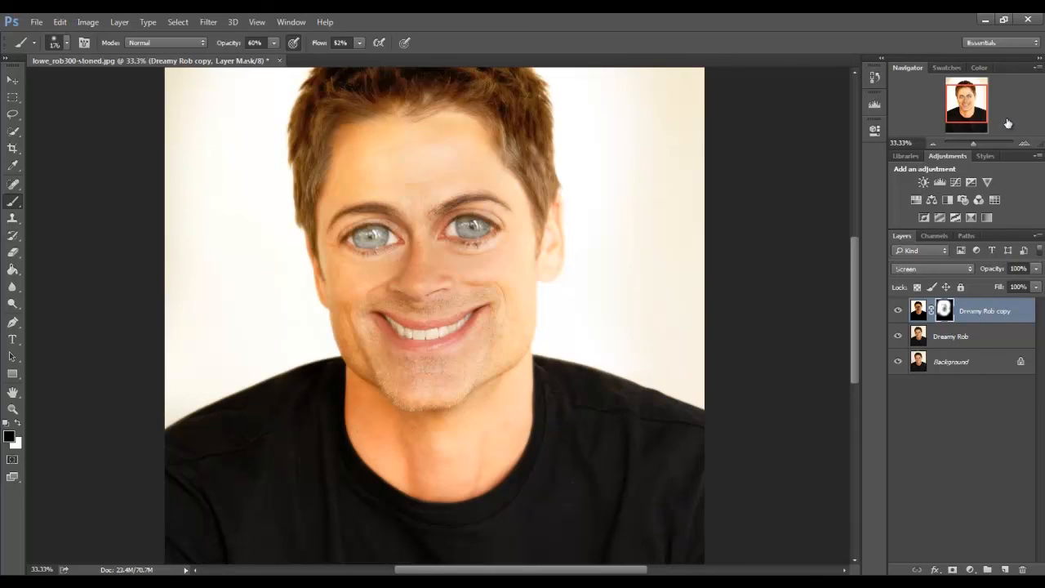
{"action": "left_click", "coordinate": [1024, 143]}
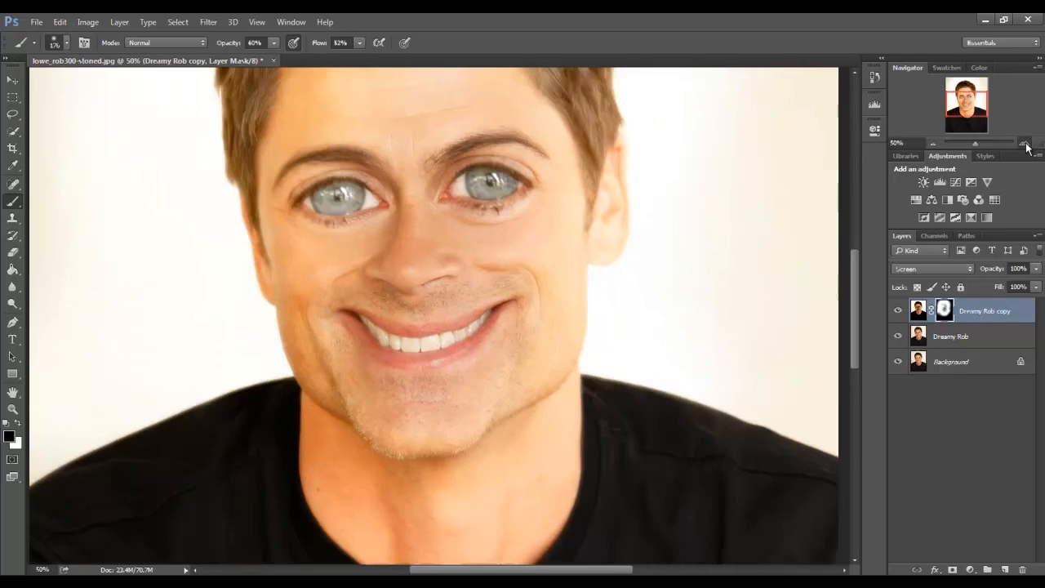
{"action": "left_click", "coordinate": [1025, 143]}
{"action": "left_click_drag", "start_coordinate": [987, 99], "coordinate": [989, 114]}
{"action": "left_click", "coordinate": [933, 144]}
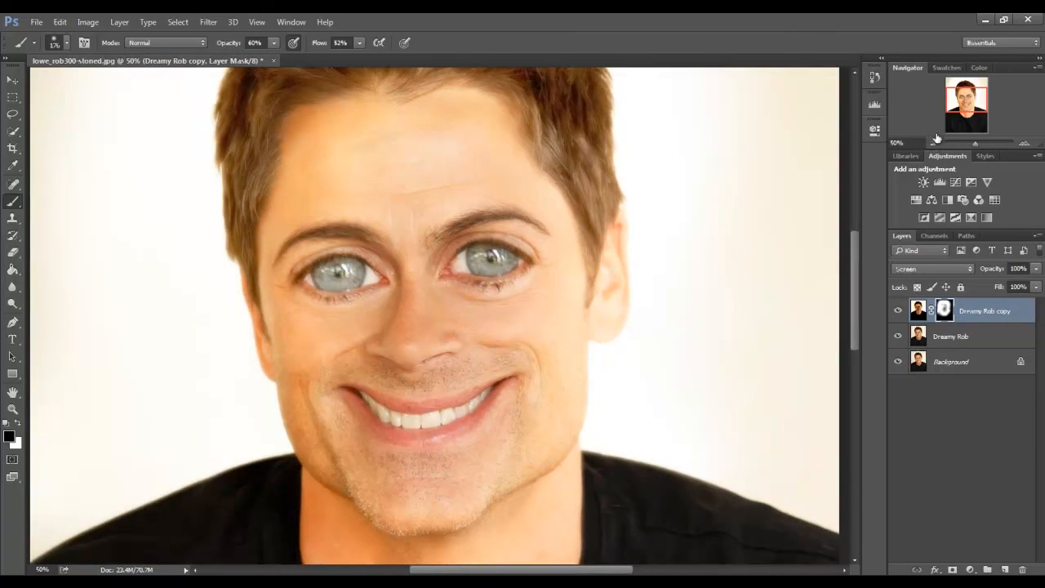
{"action": "left_click", "coordinate": [934, 144]}
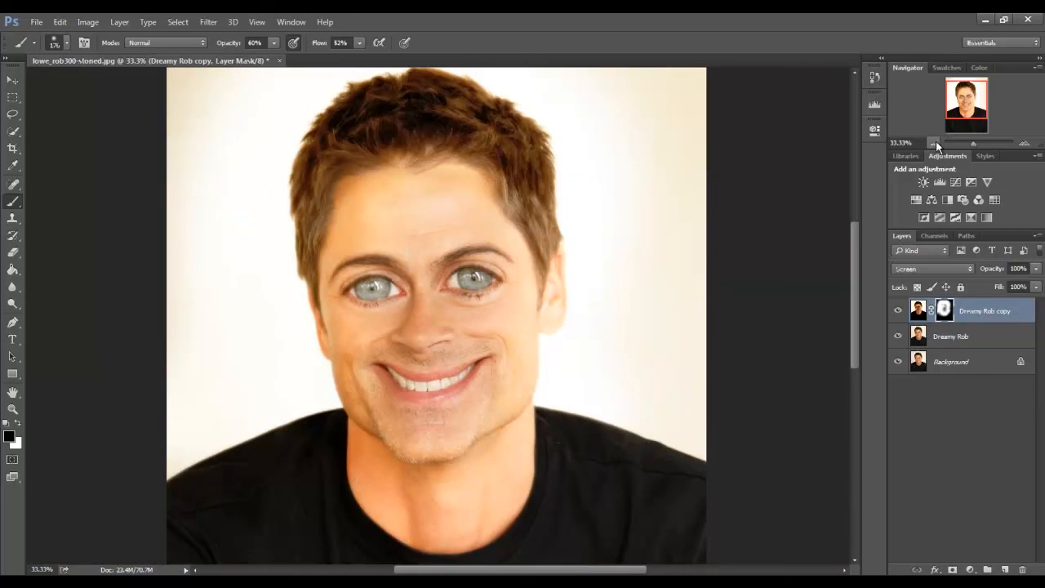
{"action": "left_click", "coordinate": [896, 311]}
{"action": "left_click", "coordinate": [894, 311]}
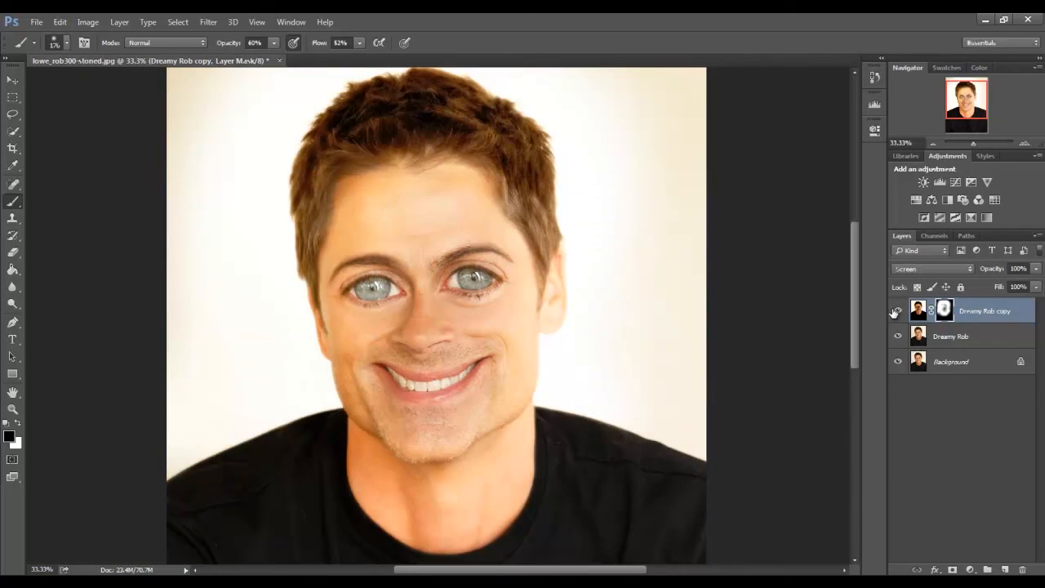